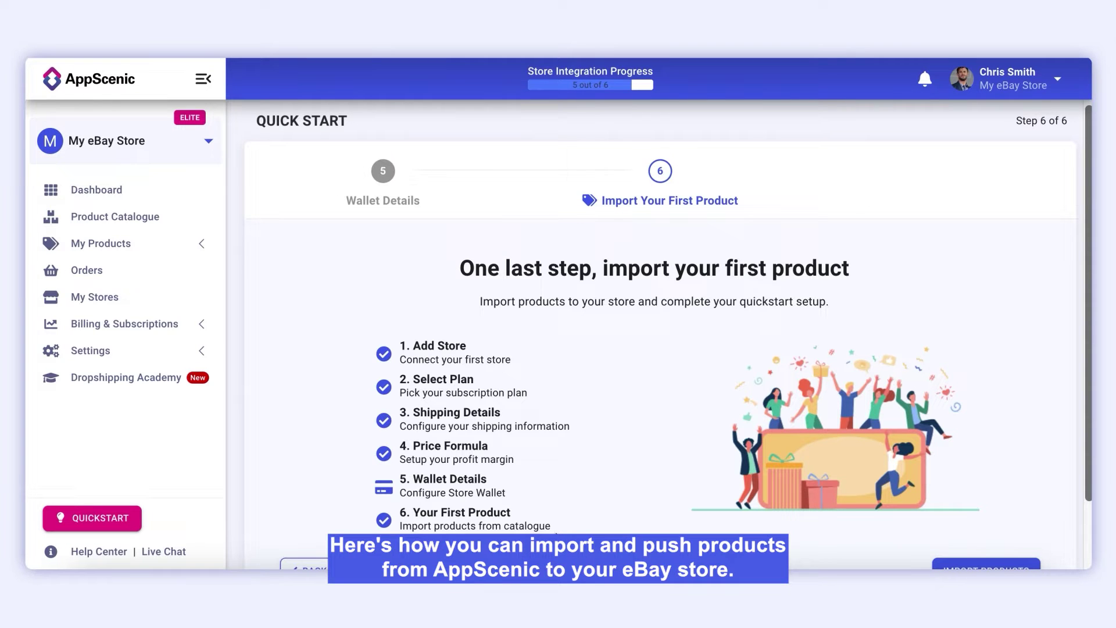
Step: Leave Quick Start step 6 and open the Product Catalogue to import products
scroll(697, 496, down, 1)
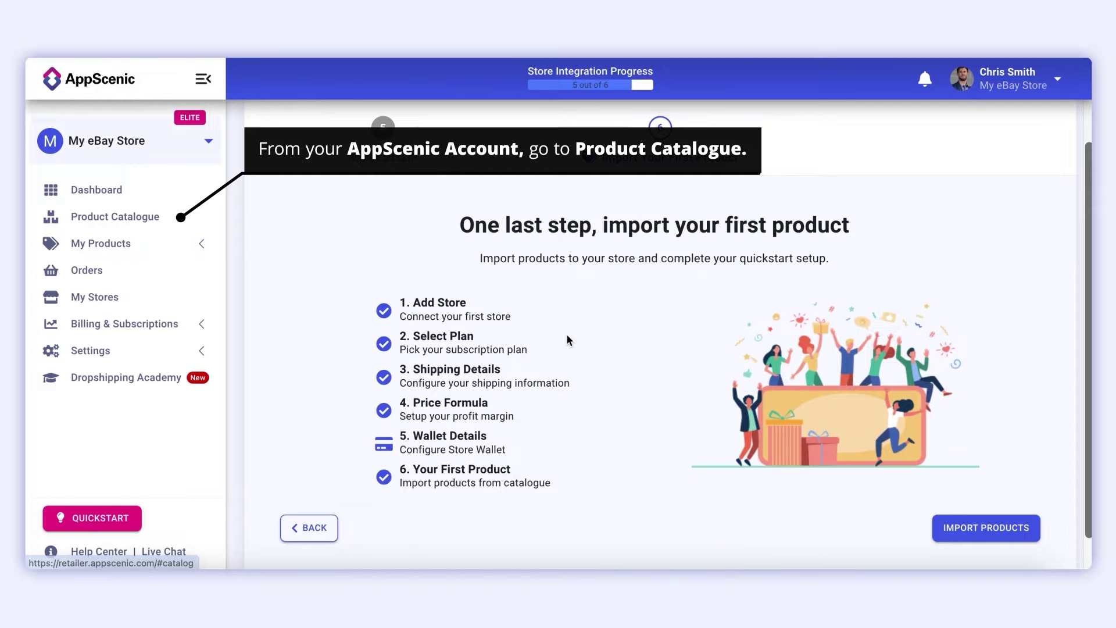
click(975, 528)
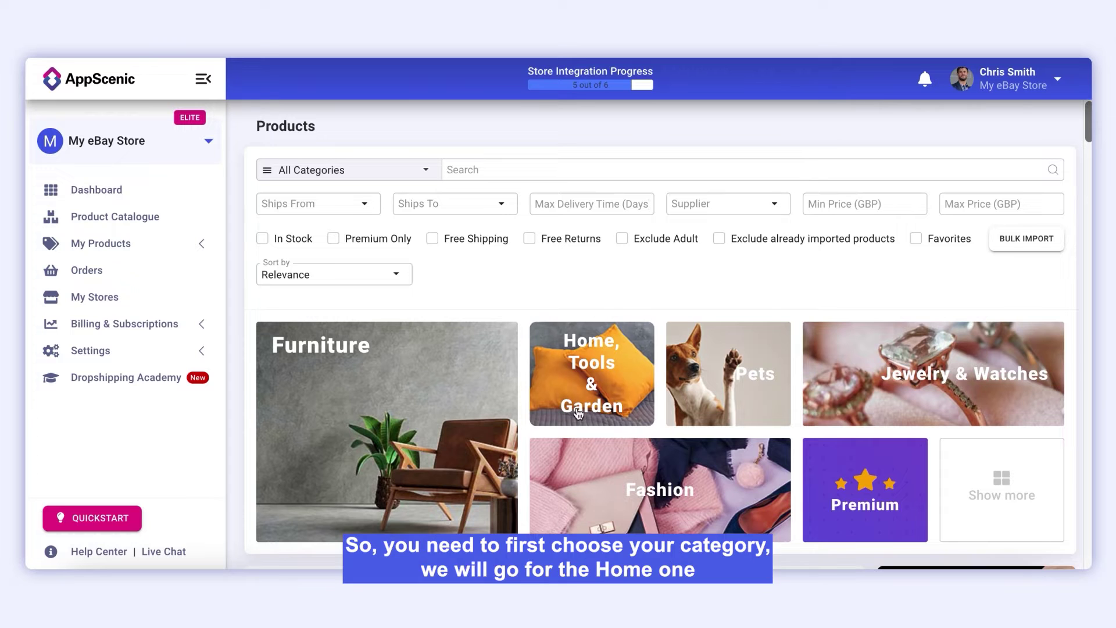
Step: Filter the catalogue to in-stock Home, Tools & Garden products shipping to the United Kingdom
click(387, 172)
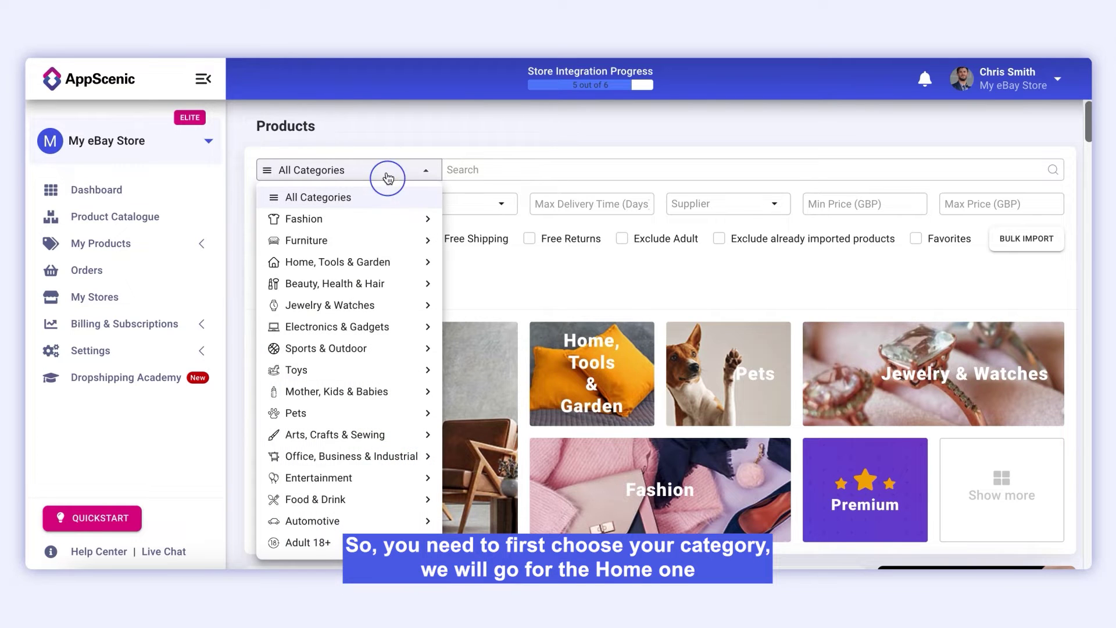
click(350, 262)
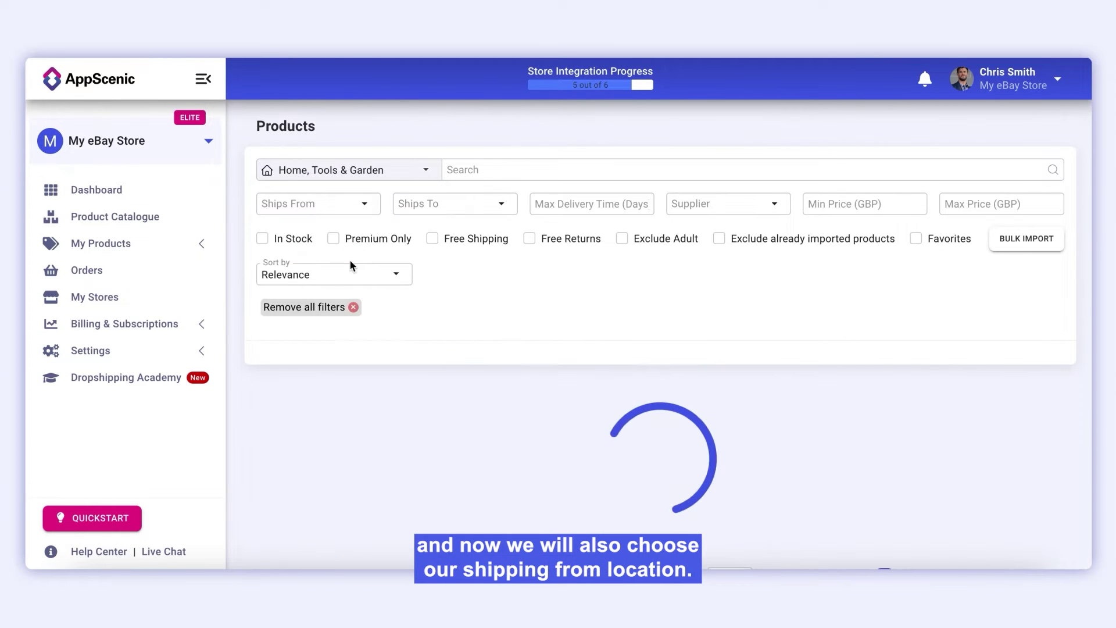
click(428, 202)
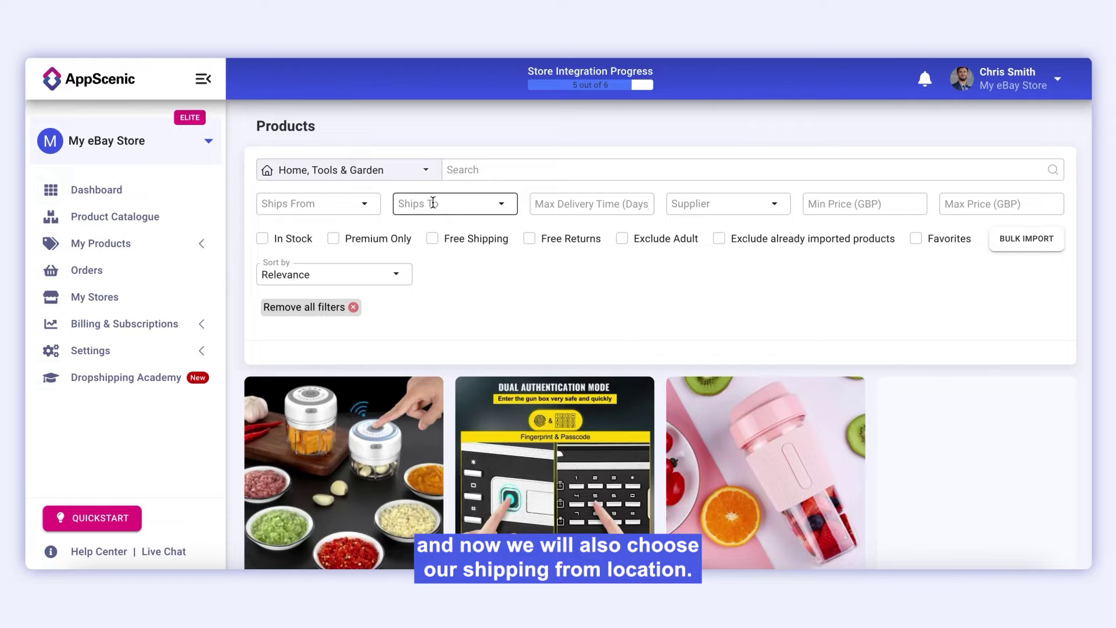
text(united)
click(451, 325)
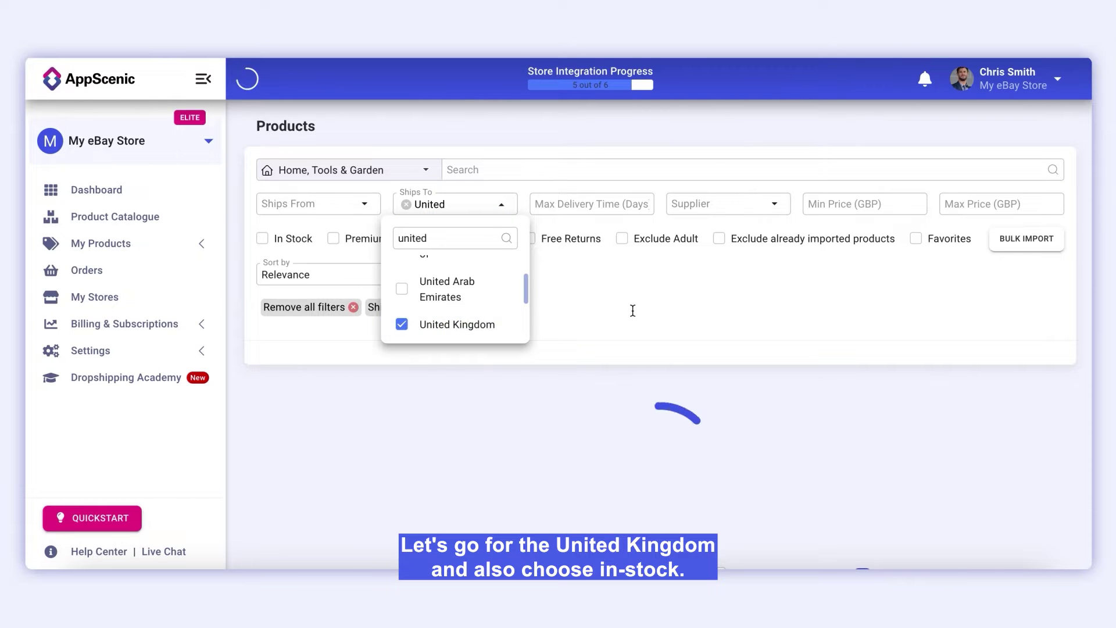
click(633, 312)
click(262, 239)
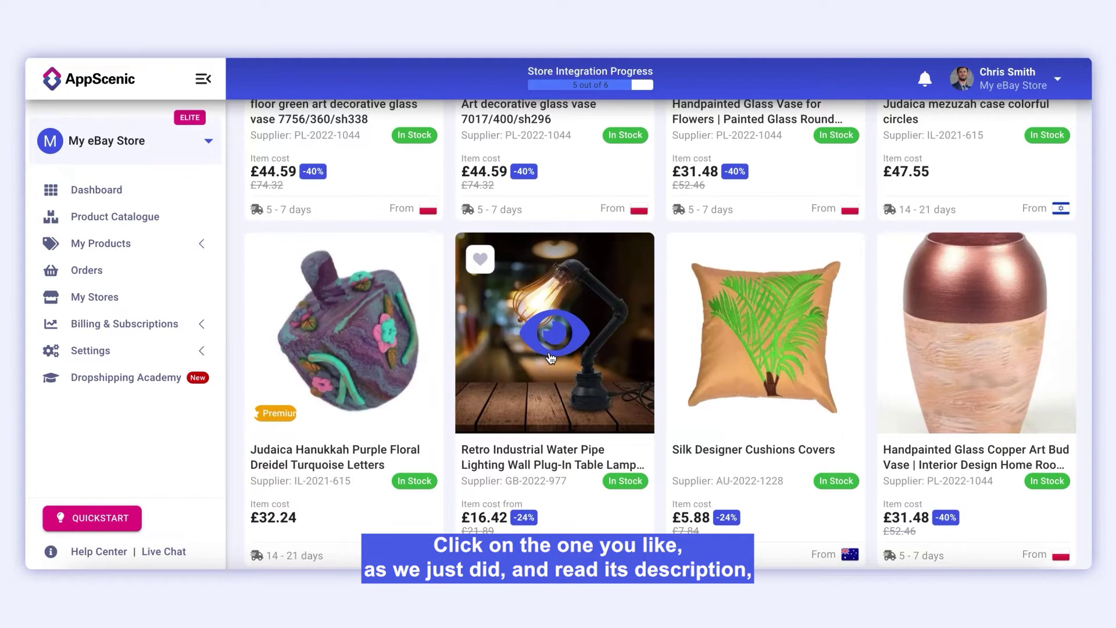
Step: Open the water pipe lamp's details and review its Specifications, Variants, Return and Supplier policies
click(551, 357)
scroll(385, 344, down, 2)
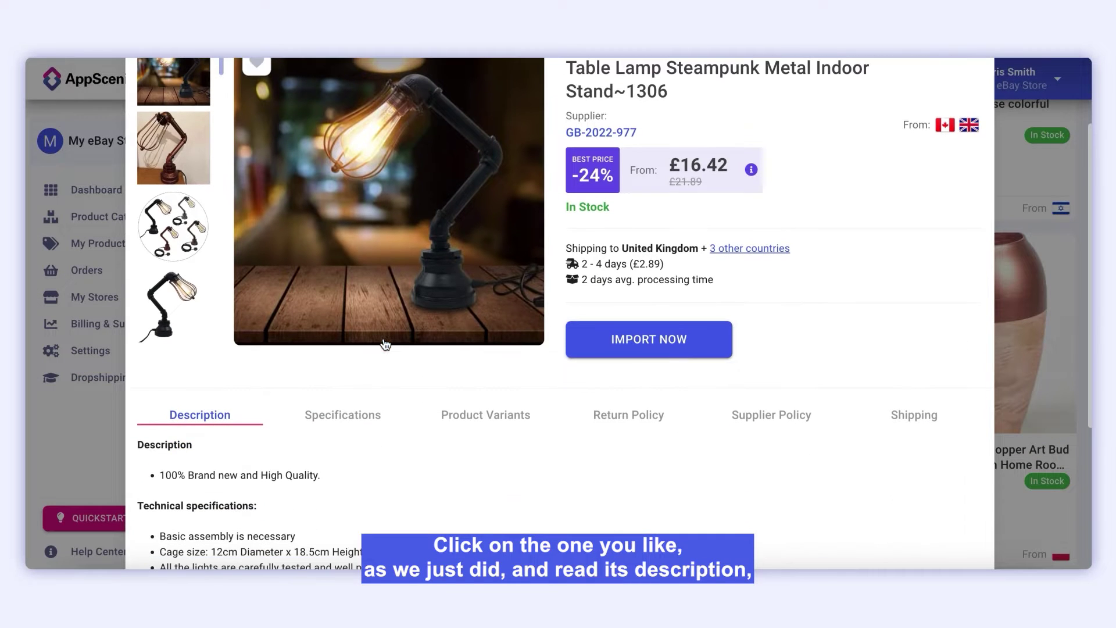
scroll(392, 434, down, 2)
click(332, 323)
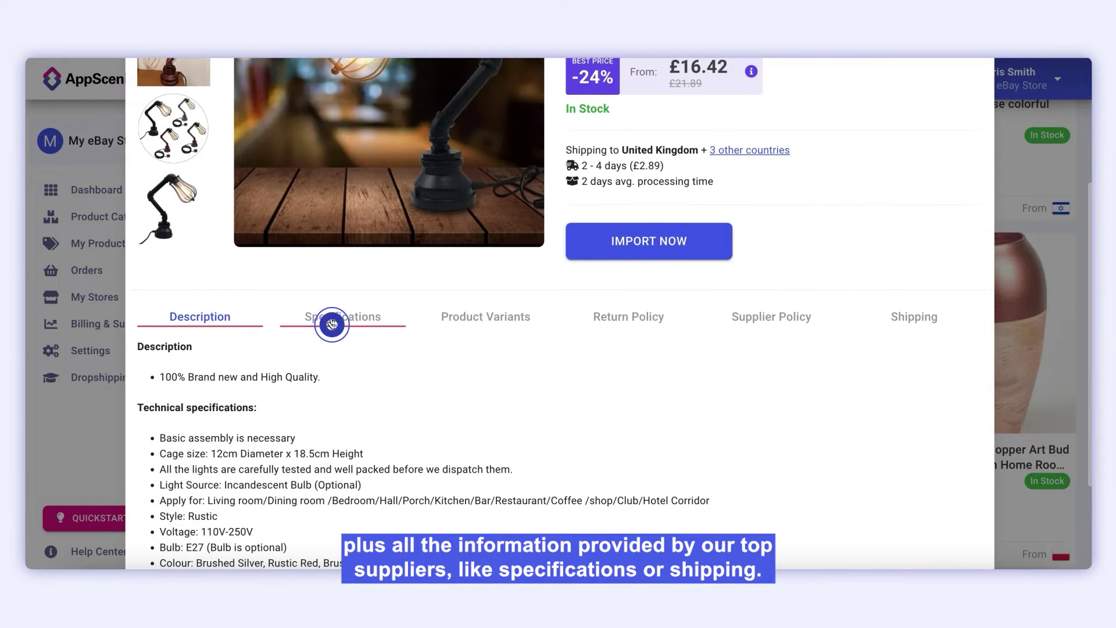
click(459, 319)
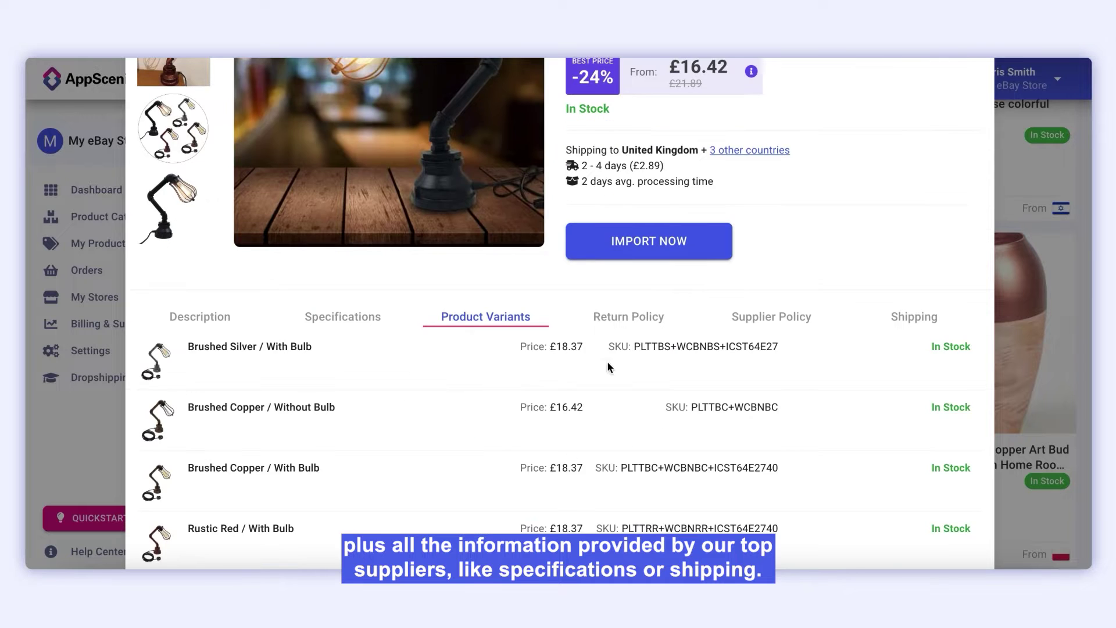
click(636, 318)
click(771, 318)
Step: Check the lamp's shipping destinations and costs, then import it into My Products
click(906, 474)
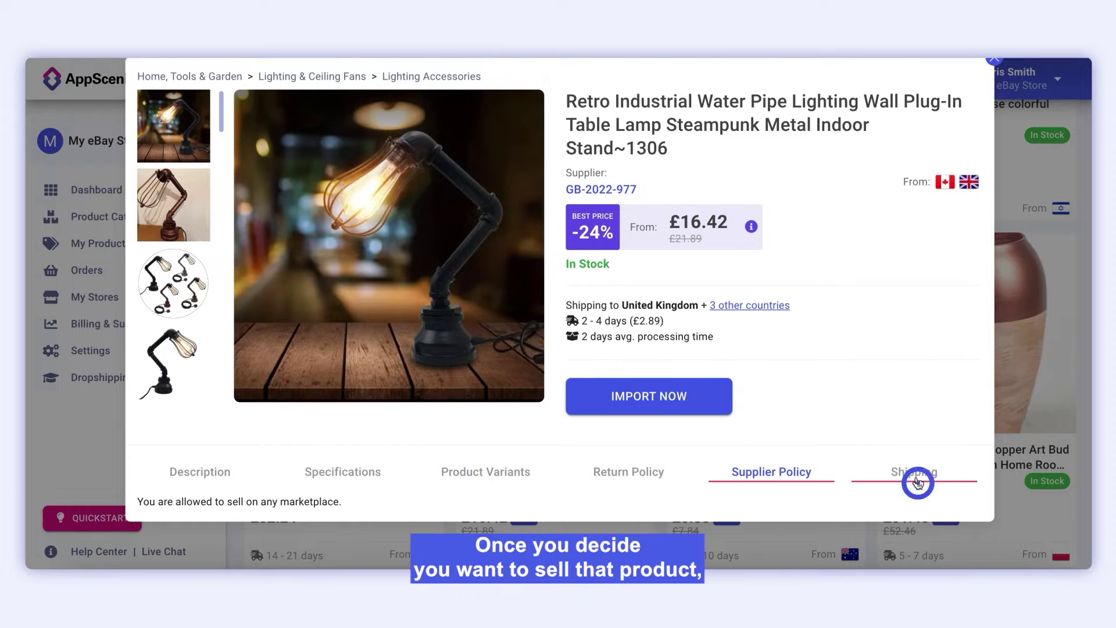
scroll(764, 429, down, 2)
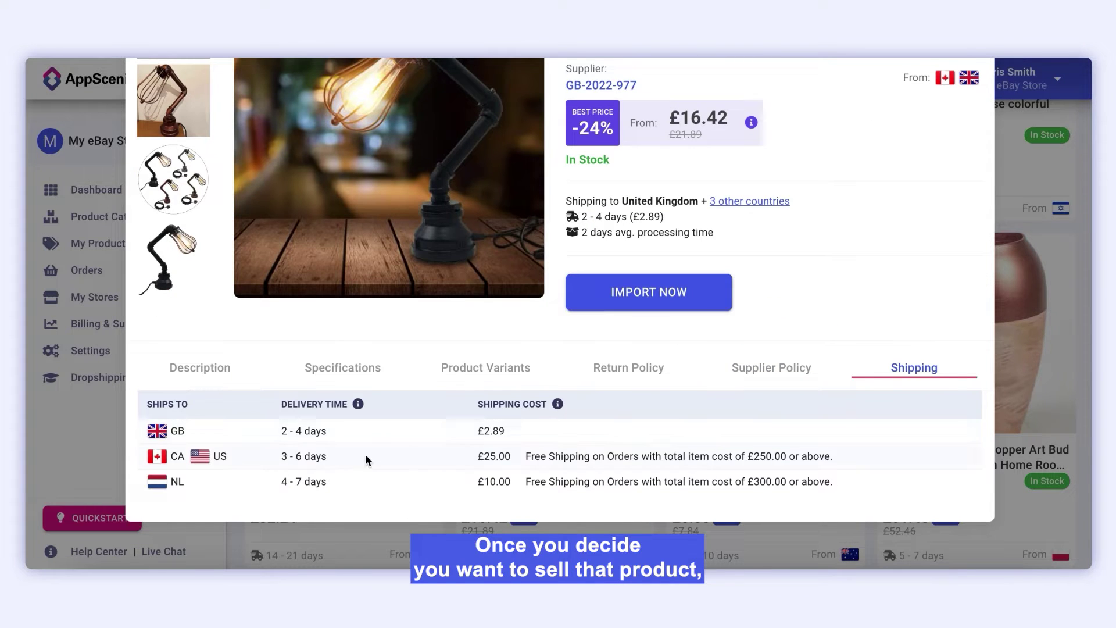
scroll(393, 438, up, 3)
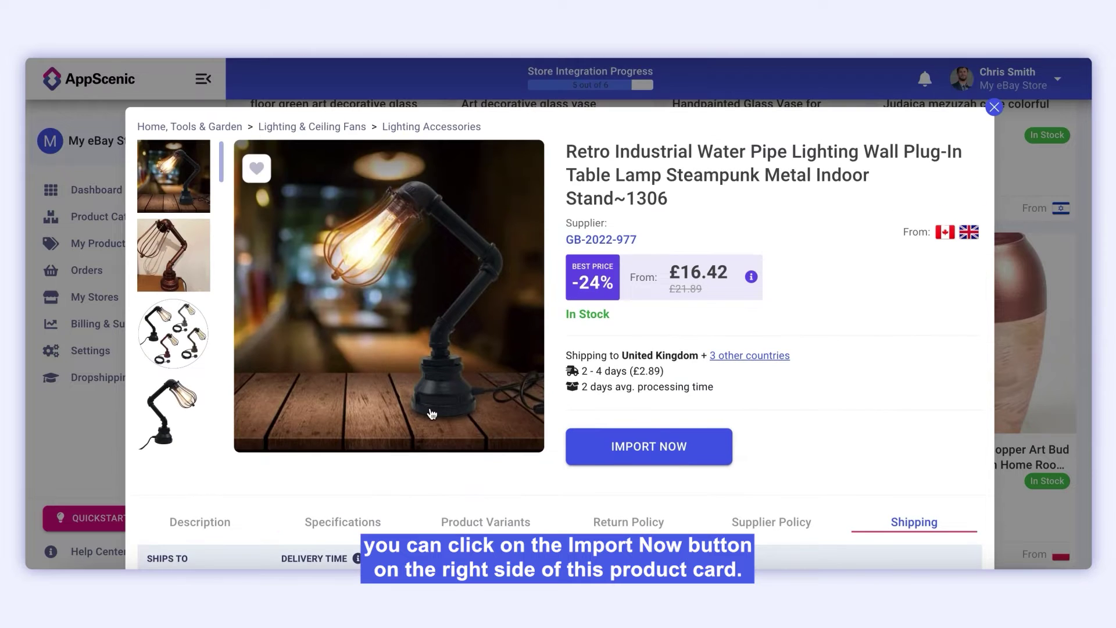
click(633, 454)
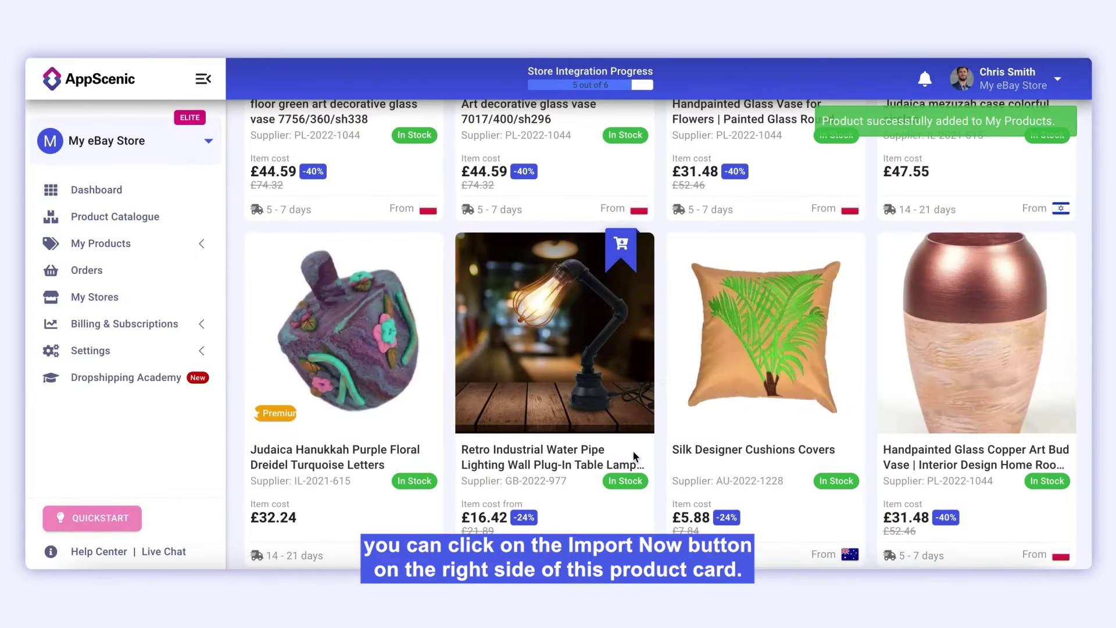
Step: Import the floor green art glass vase and the round handpainted glass vase from the grid
mouse_move(893, 164)
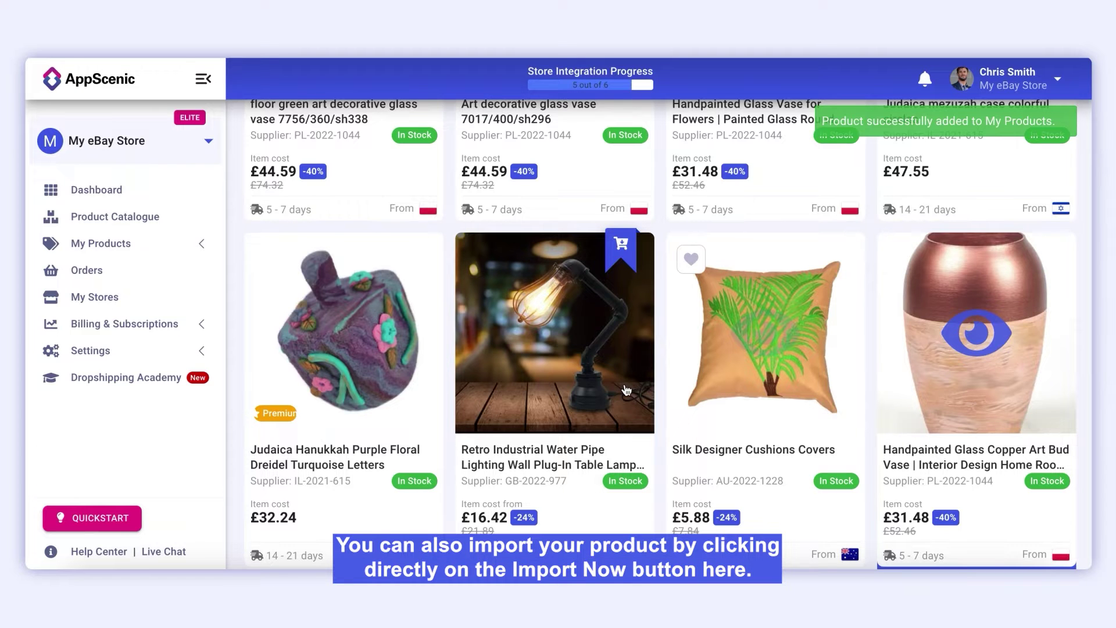
scroll(349, 425, up, 4)
click(362, 478)
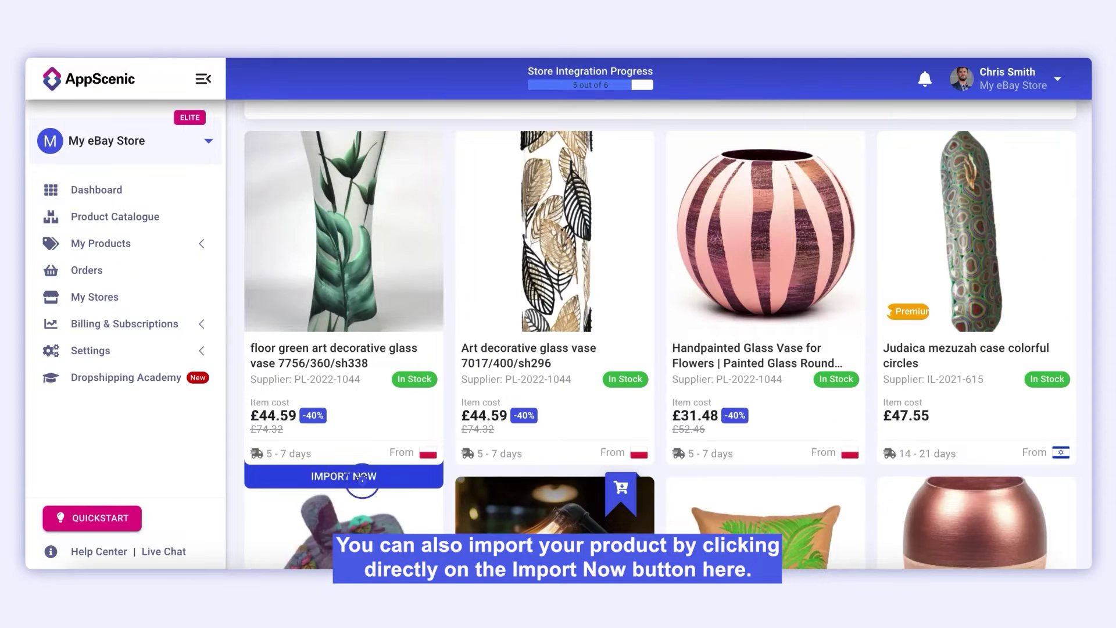
mouse_move(484, 312)
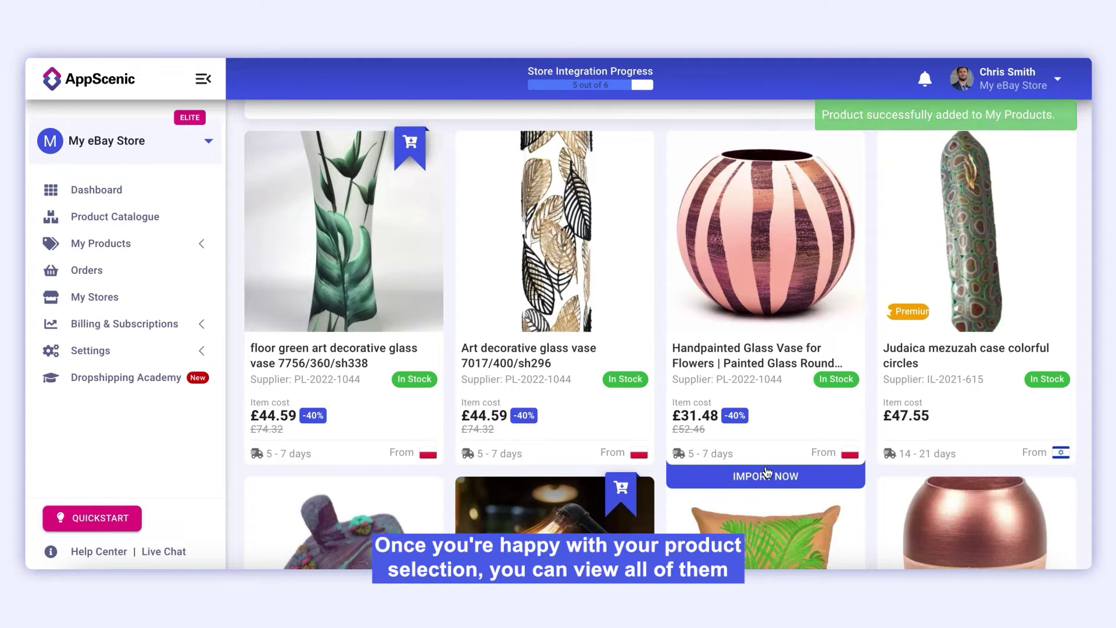
click(766, 474)
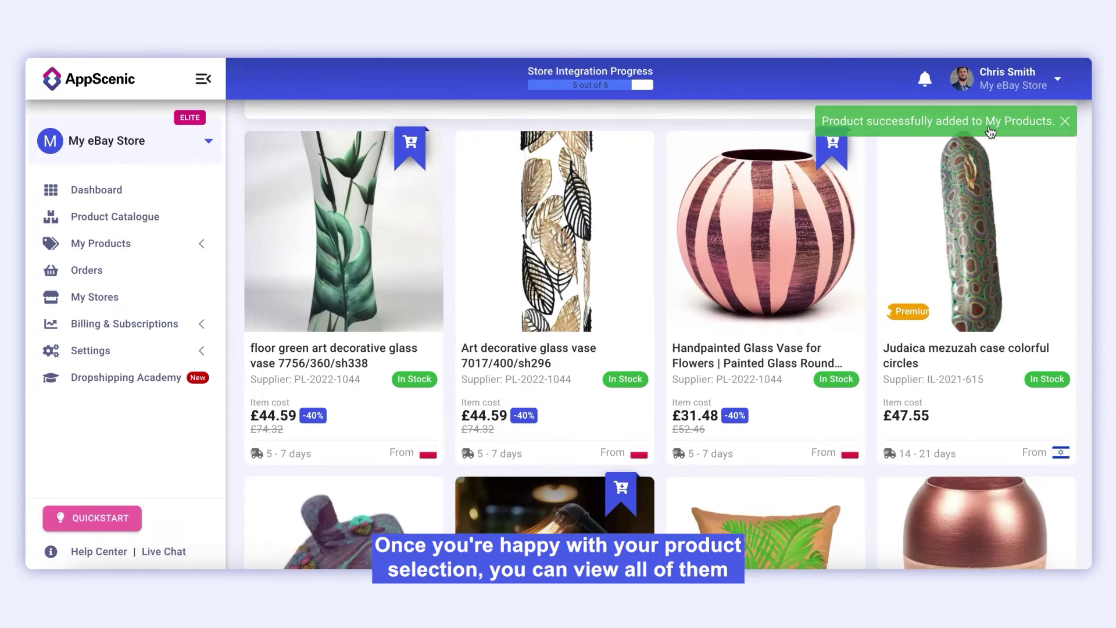
Step: In All products' Assign Category list, select the handpainted bubble vase and start category assignment
click(103, 245)
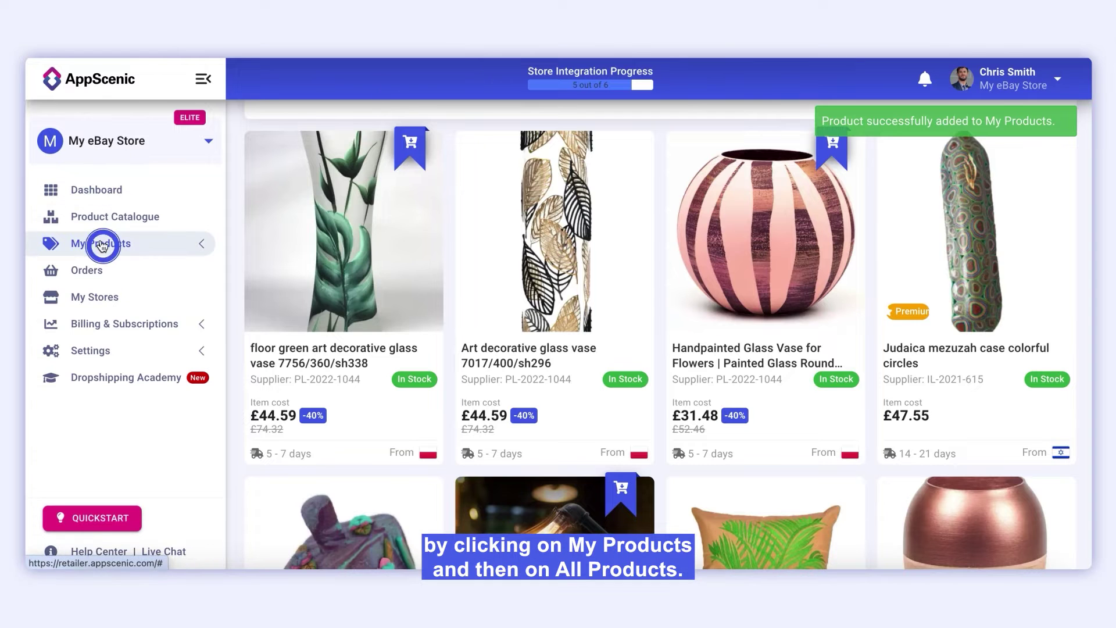
click(107, 273)
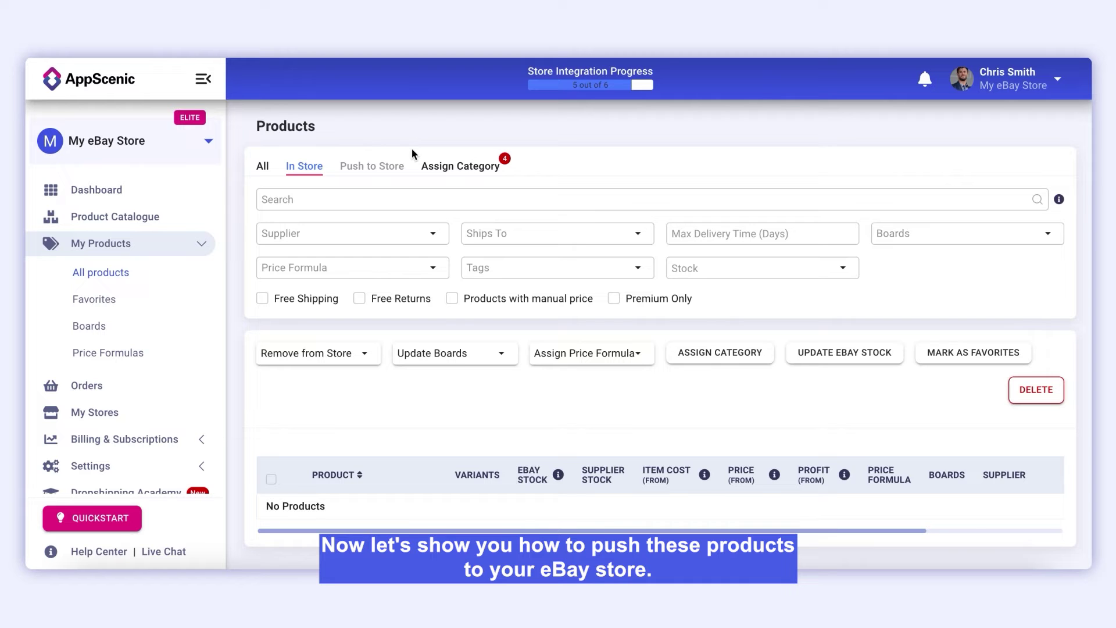
click(462, 169)
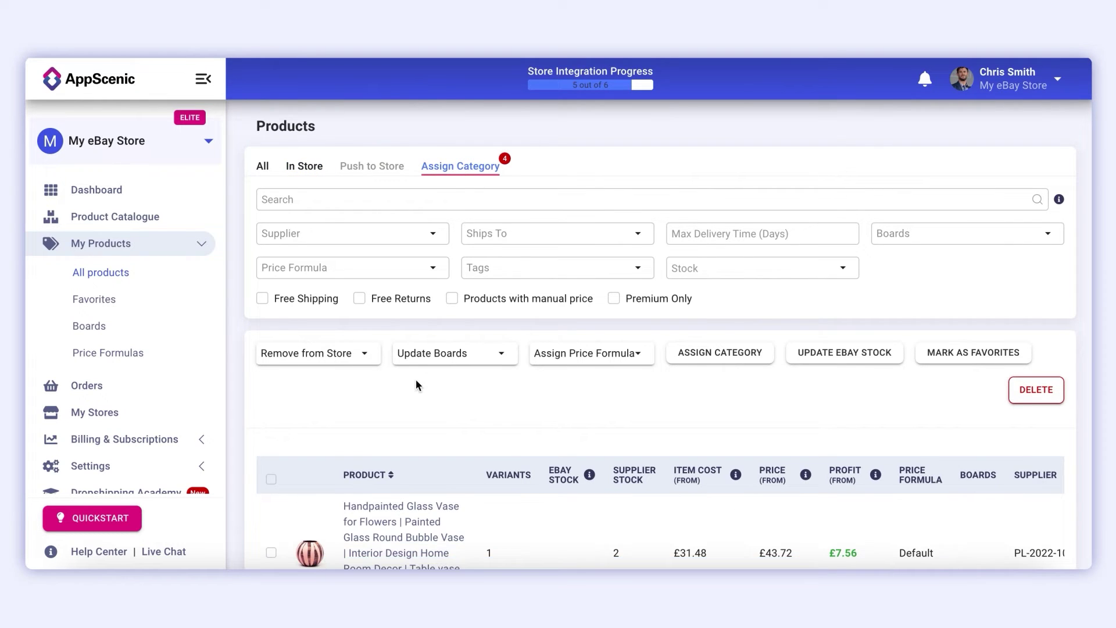
scroll(417, 379, down, 3)
scroll(416, 379, down, 1)
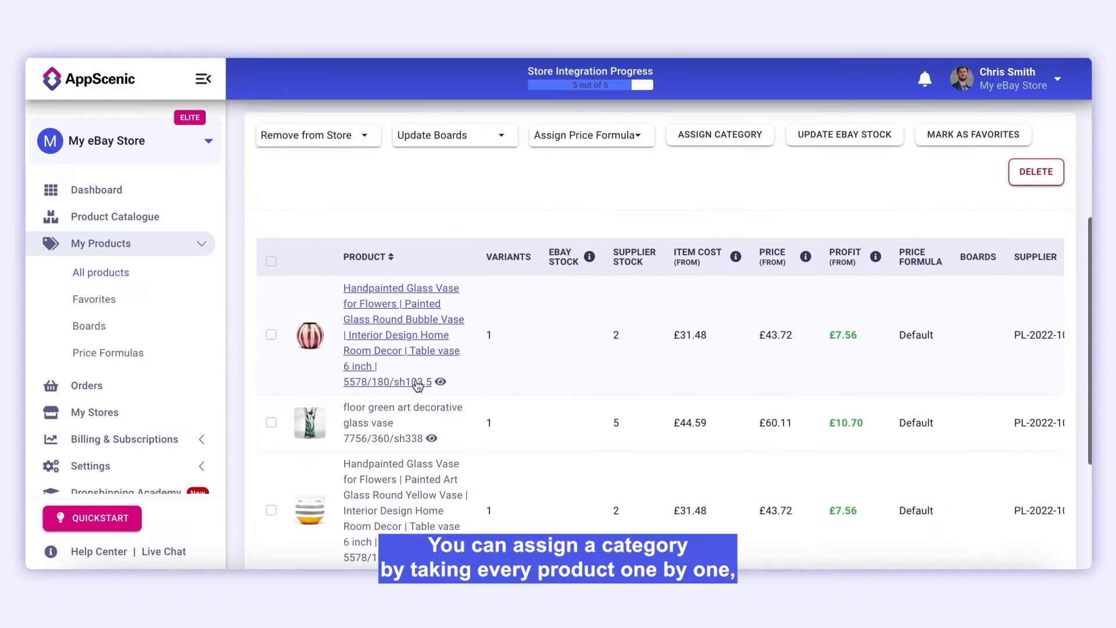
click(271, 337)
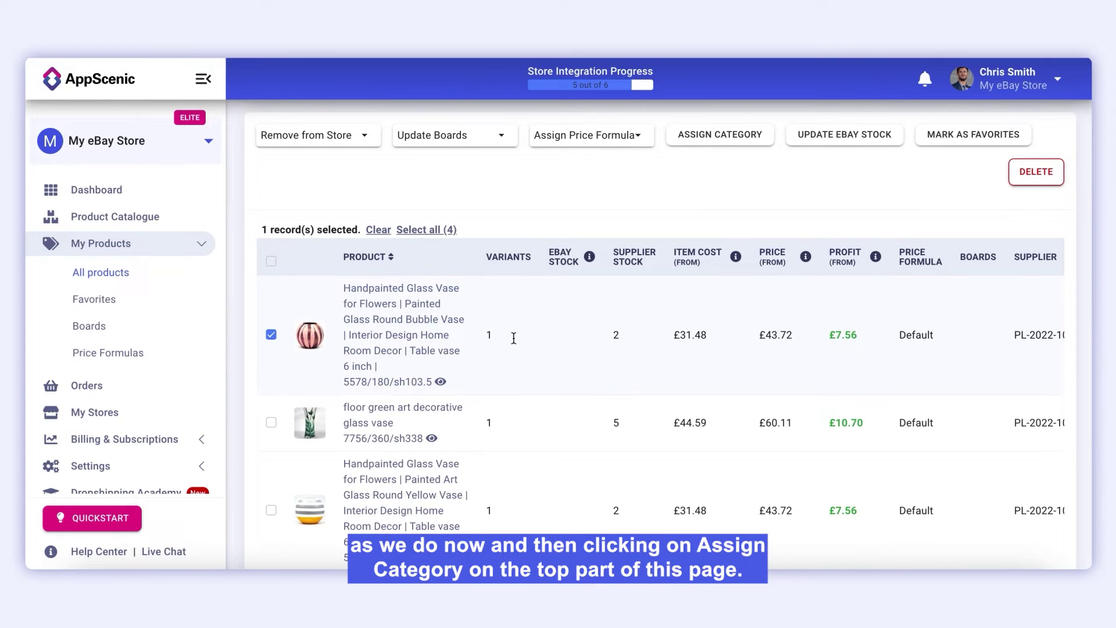
scroll(524, 340, up, 2)
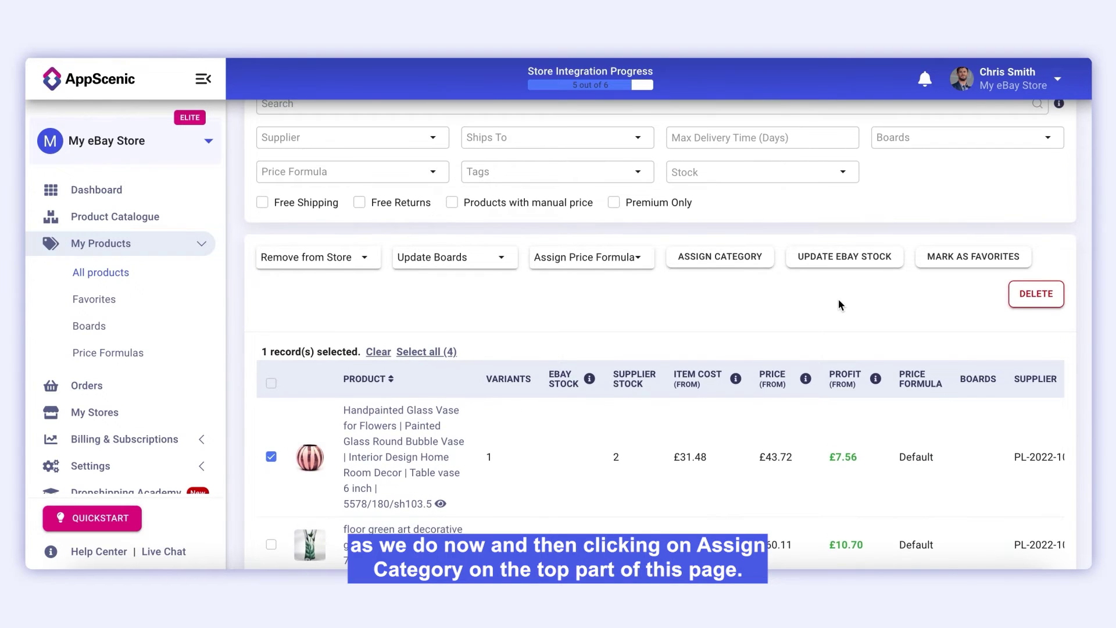
click(736, 259)
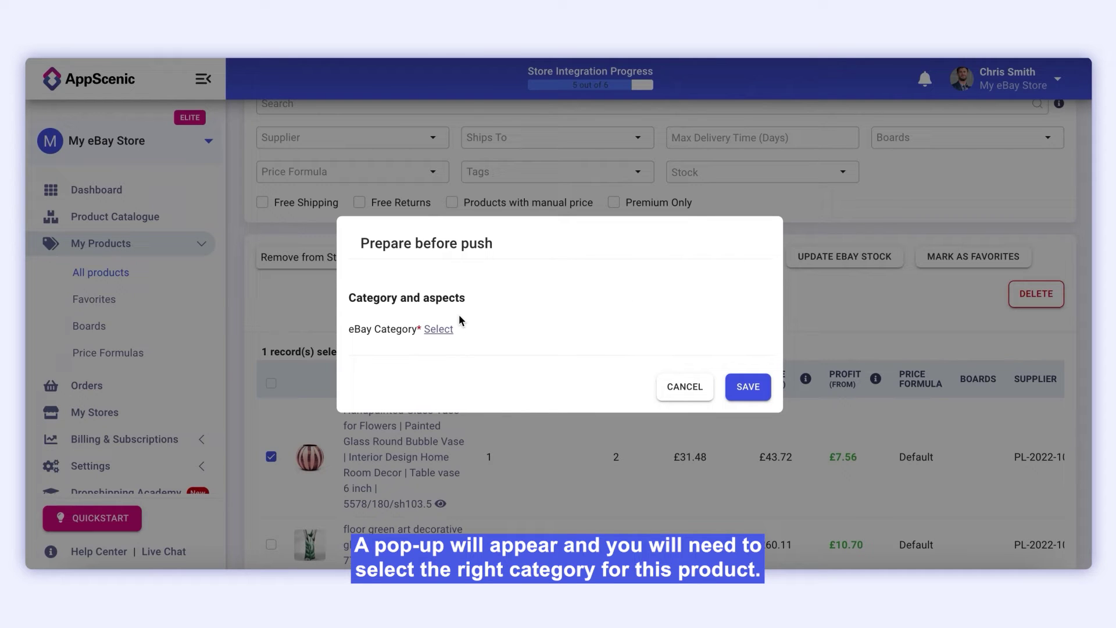
Step: Save Other Collectable Items as the bubble vase's eBay category
click(438, 330)
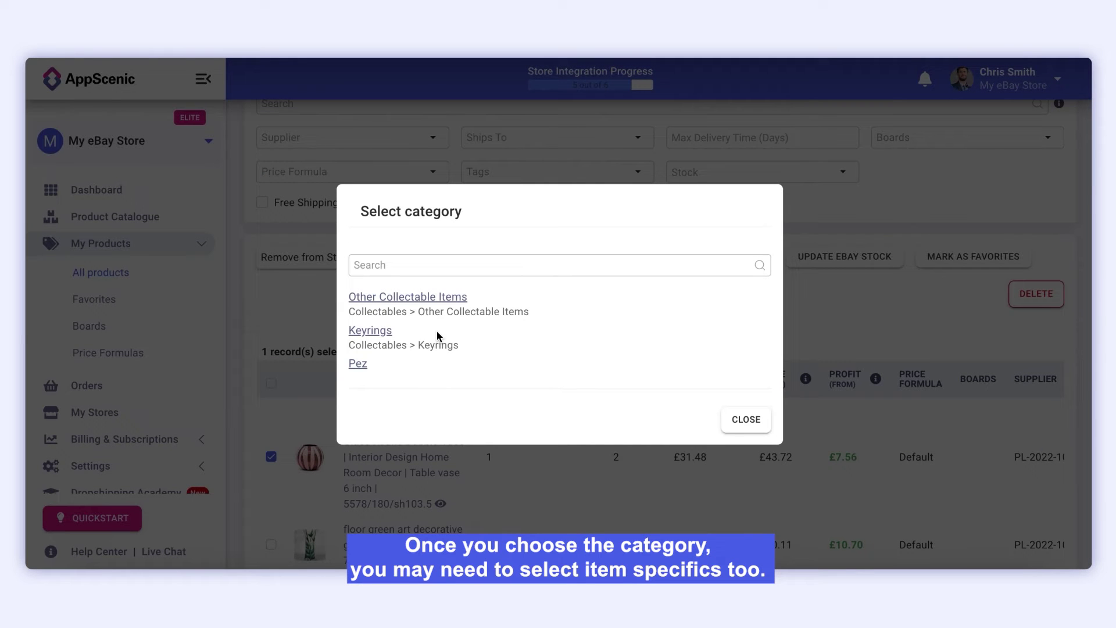
click(427, 299)
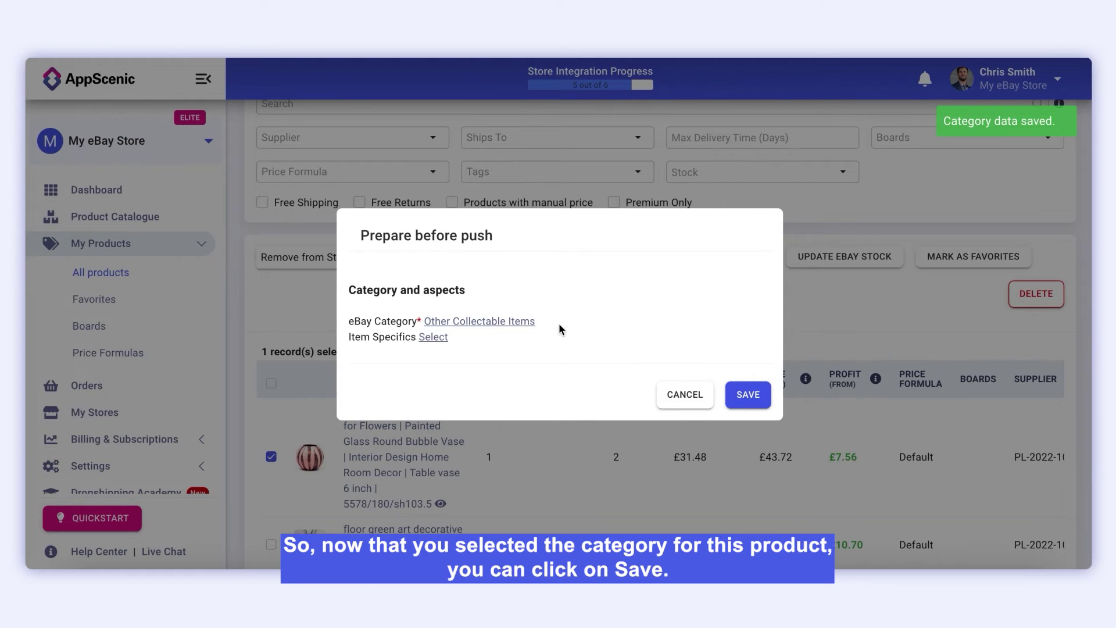
click(748, 394)
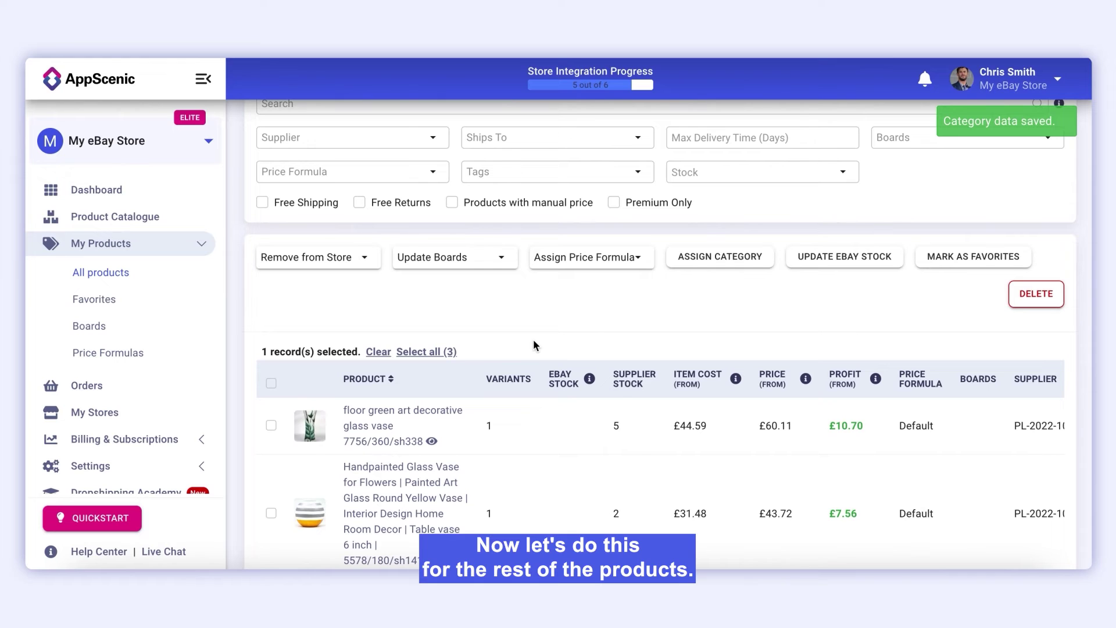
Step: Give the green vase the Other Collectable Items eBay category and save it
scroll(385, 428, up, 1)
scroll(401, 507, right, 1)
scroll(401, 507, right, 5)
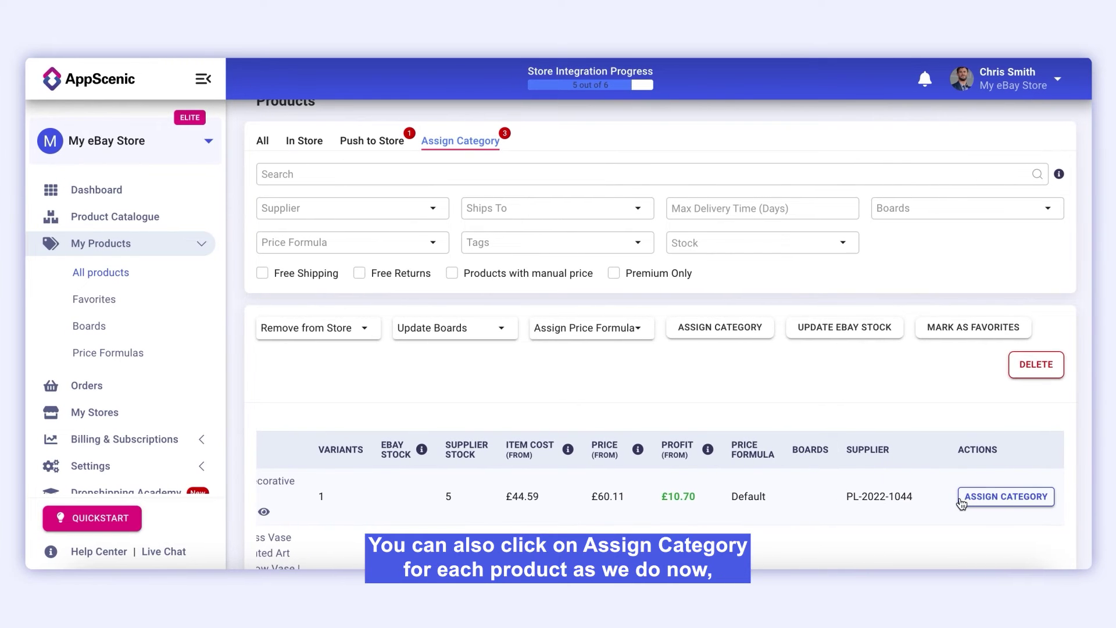
click(986, 497)
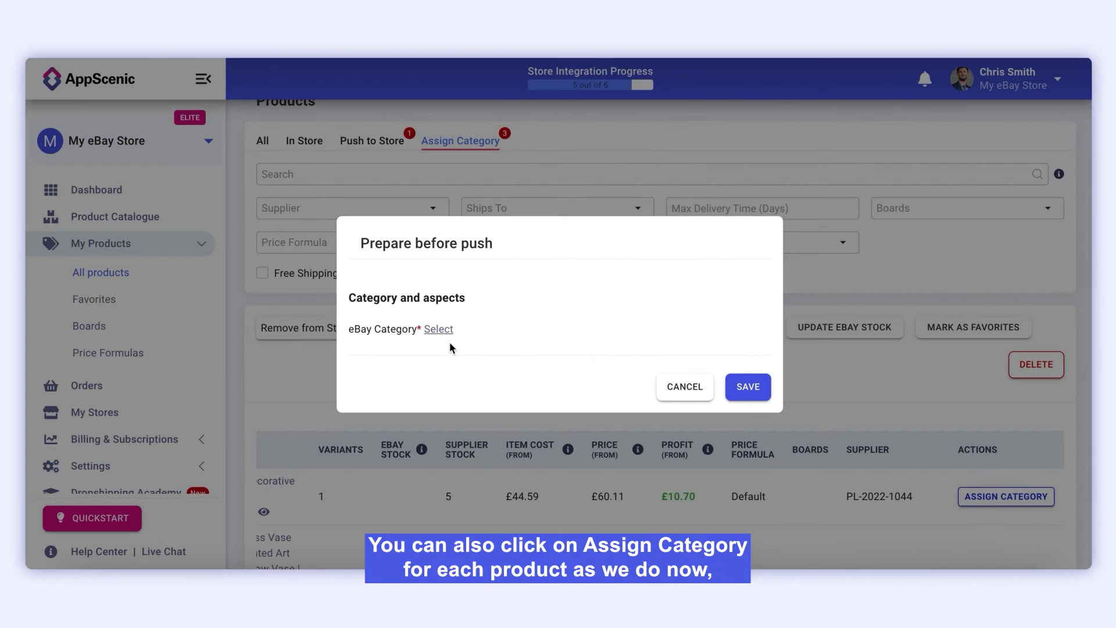
click(438, 329)
click(438, 297)
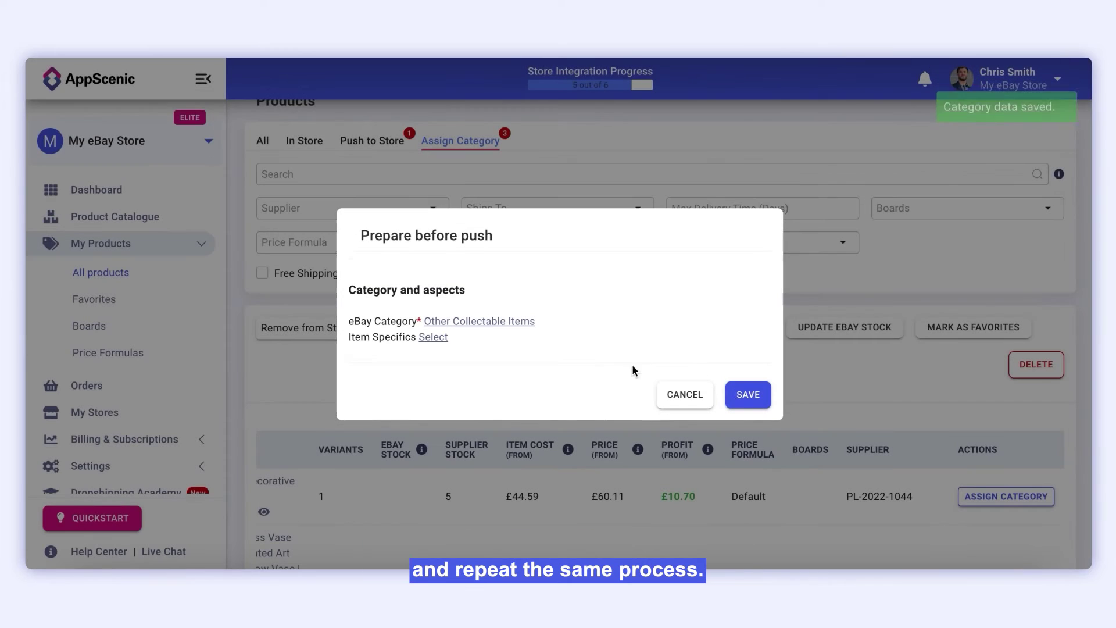
click(753, 397)
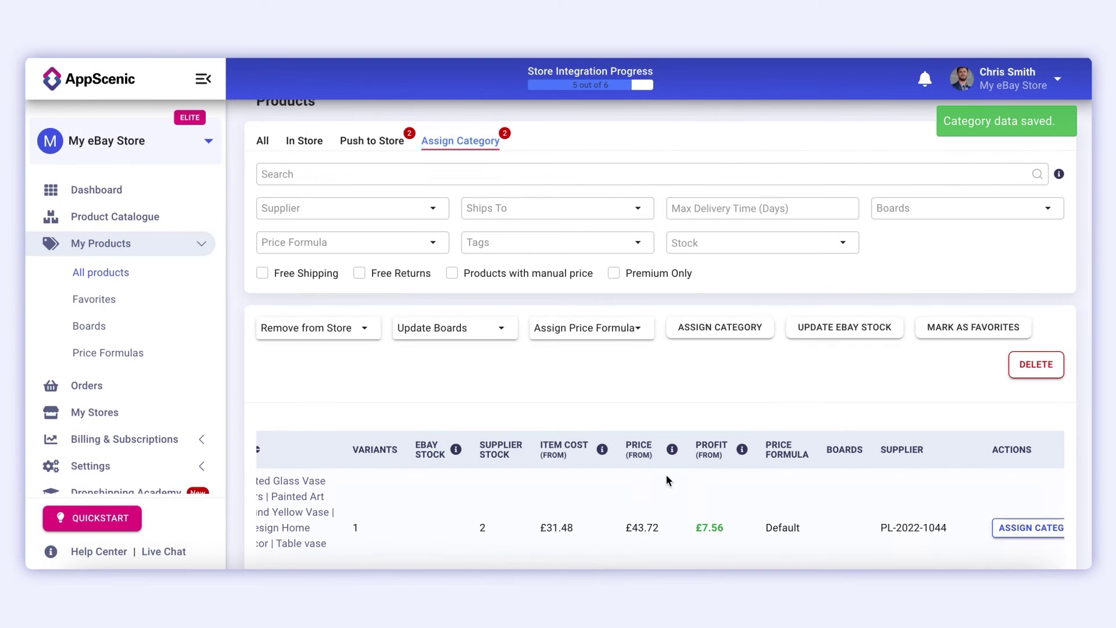
Step: Select the yellow vase and pipe lamp together and save Other Collectable Items for both
scroll(497, 491, down, 2)
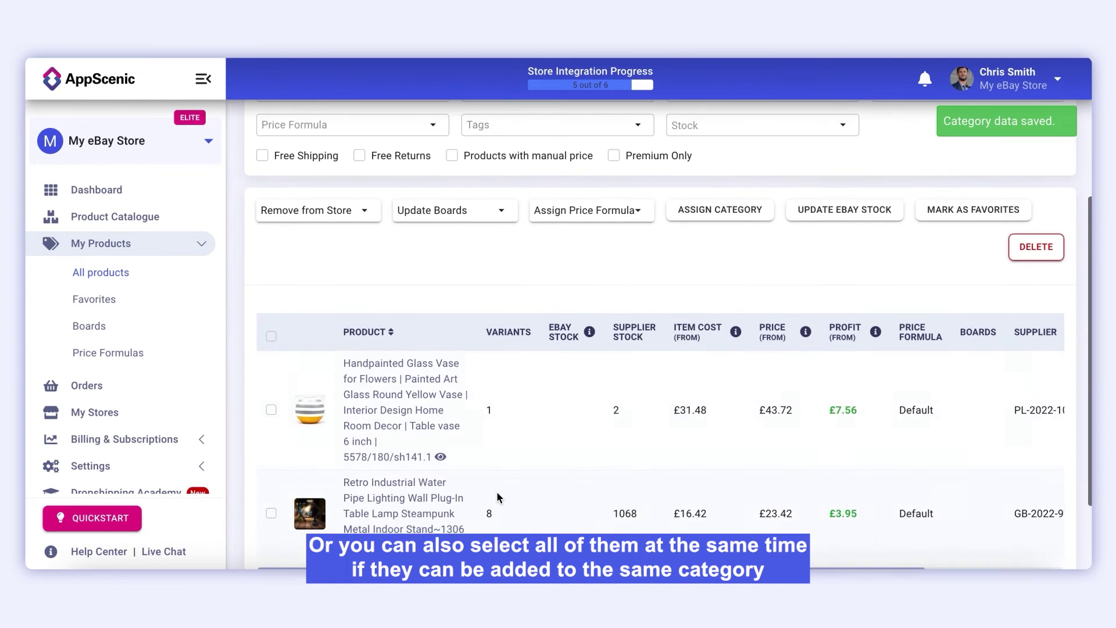
click(271, 336)
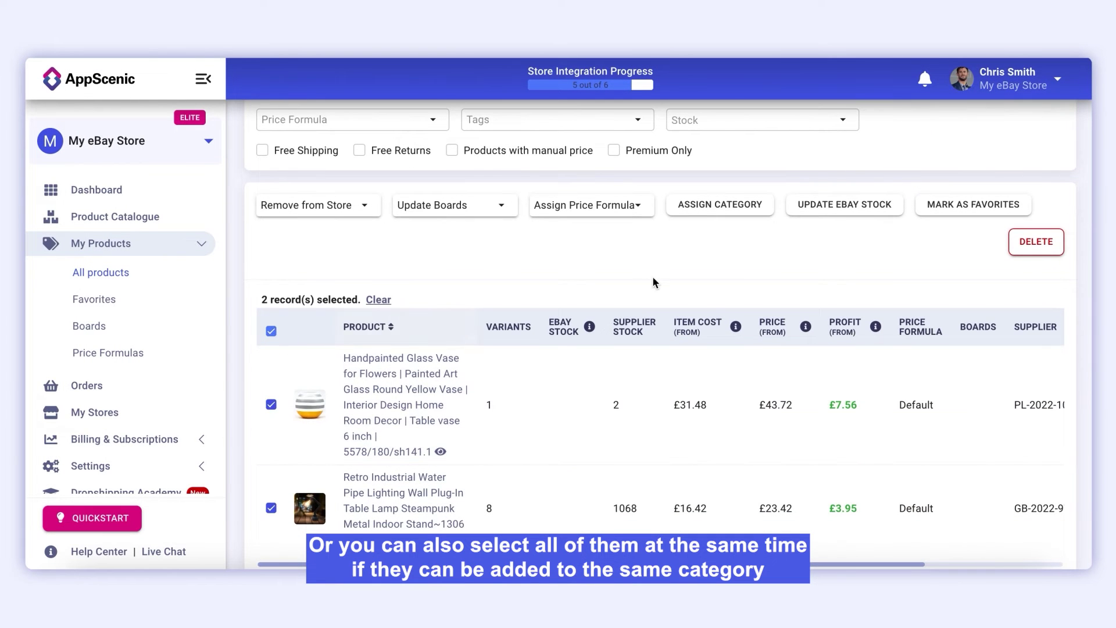
click(756, 210)
click(438, 329)
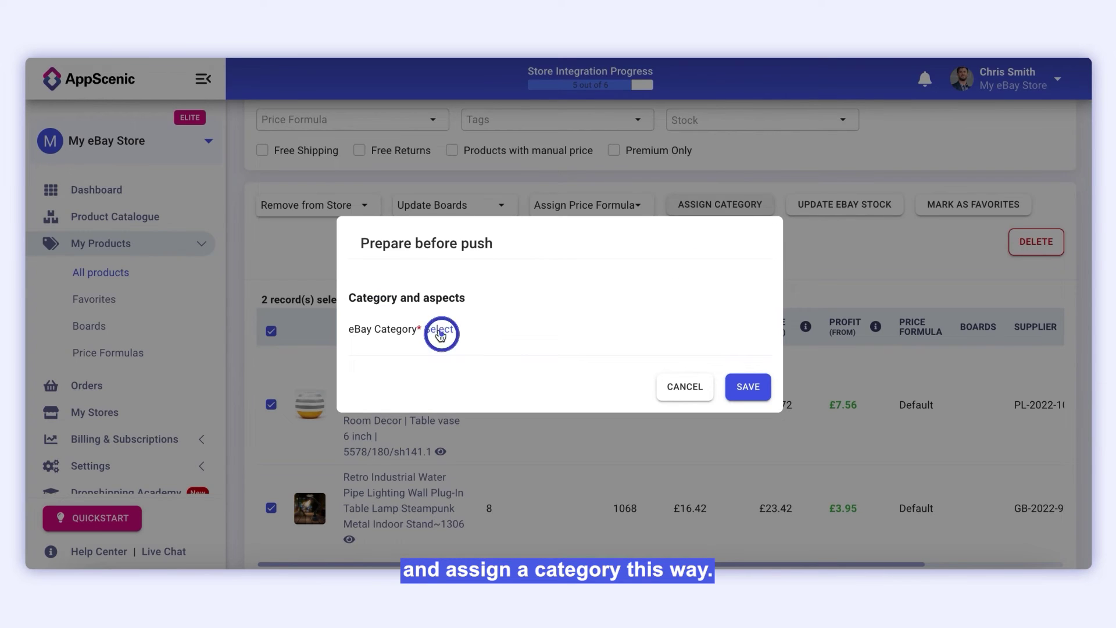
click(445, 295)
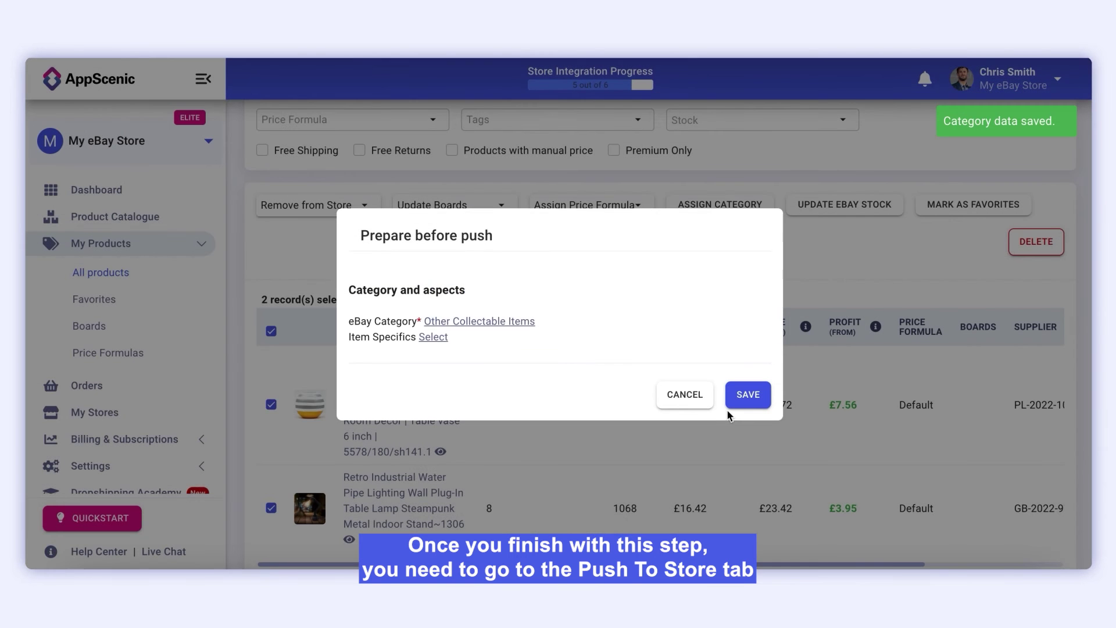
click(749, 394)
scroll(473, 325, up, 3)
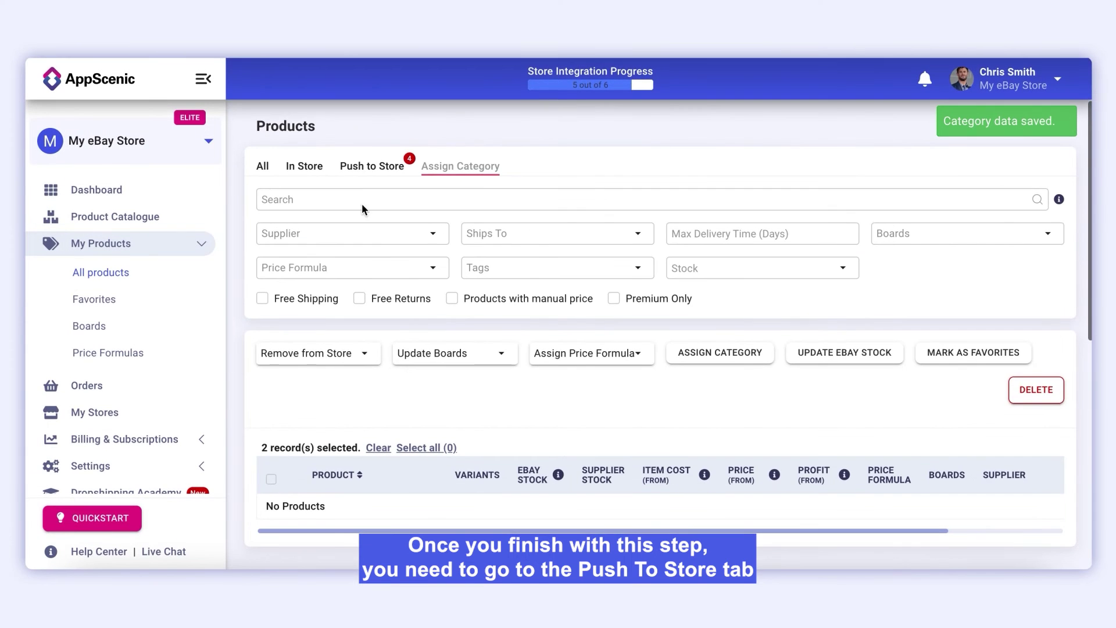
Step: In the Push to Store list, push the bubble vase to the eBay store and confirm
click(379, 167)
scroll(398, 383, down, 6)
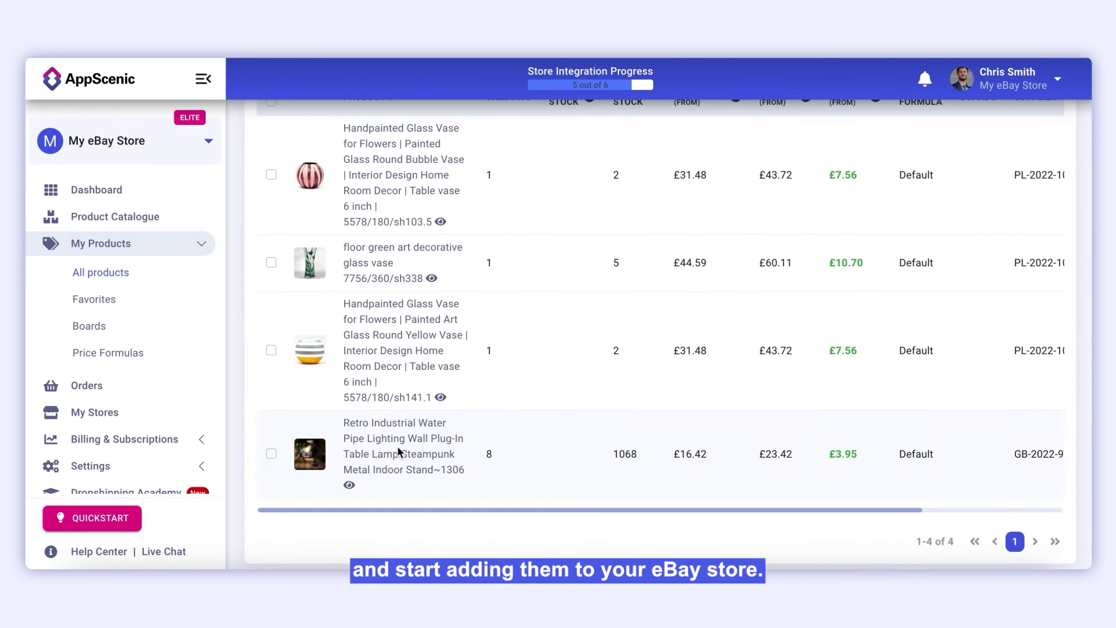
scroll(399, 452, up, 2)
scroll(398, 452, up, 1)
scroll(399, 452, right, 3)
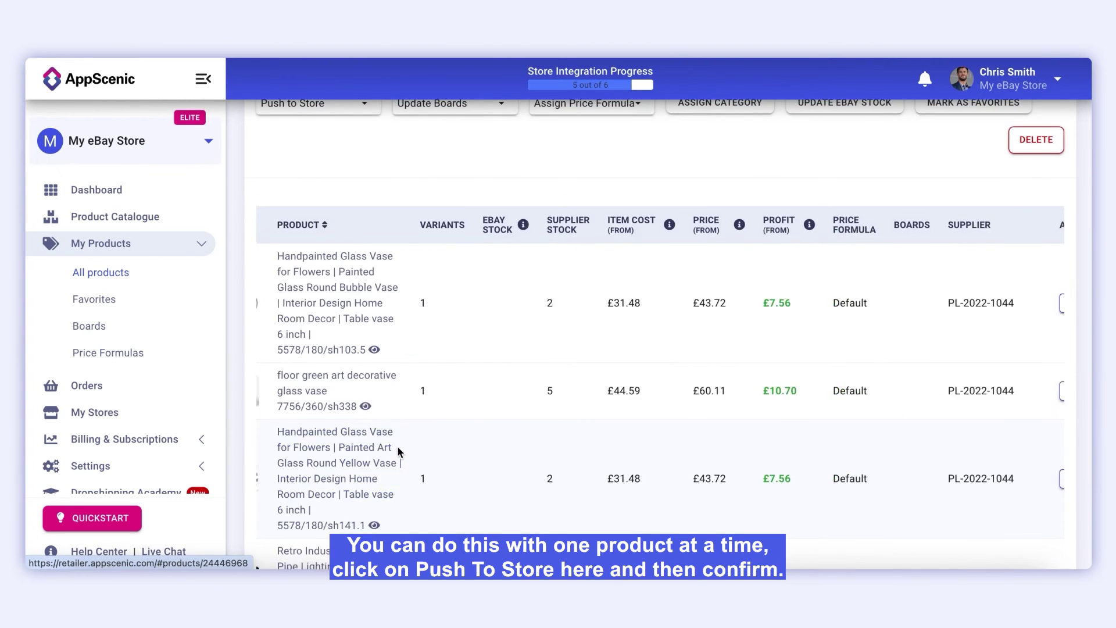
click(988, 305)
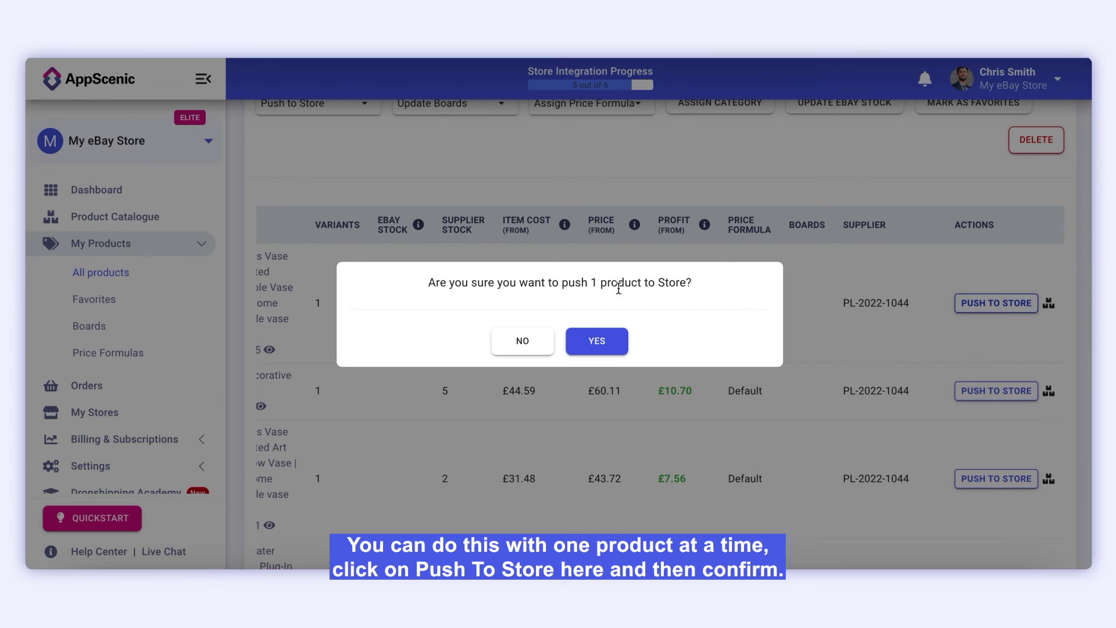
click(611, 341)
Step: Bulk-push the green vase, yellow vase and pipe lamp to the store and confirm
scroll(506, 329, down, 5)
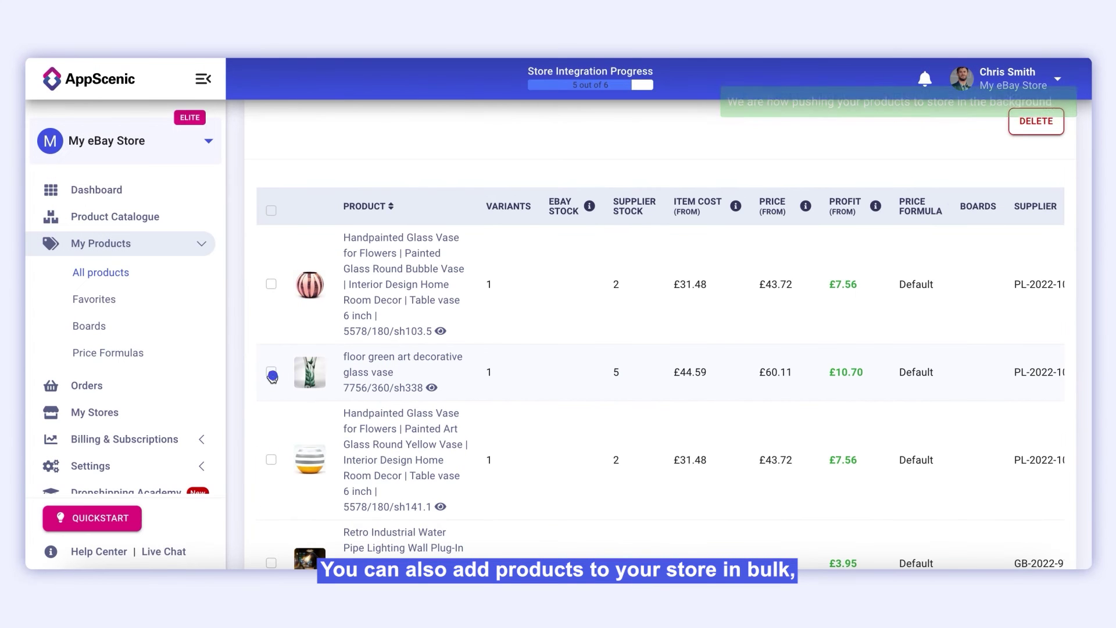
click(270, 371)
click(271, 459)
scroll(273, 467, down, 1)
click(271, 511)
scroll(349, 482, up, 3)
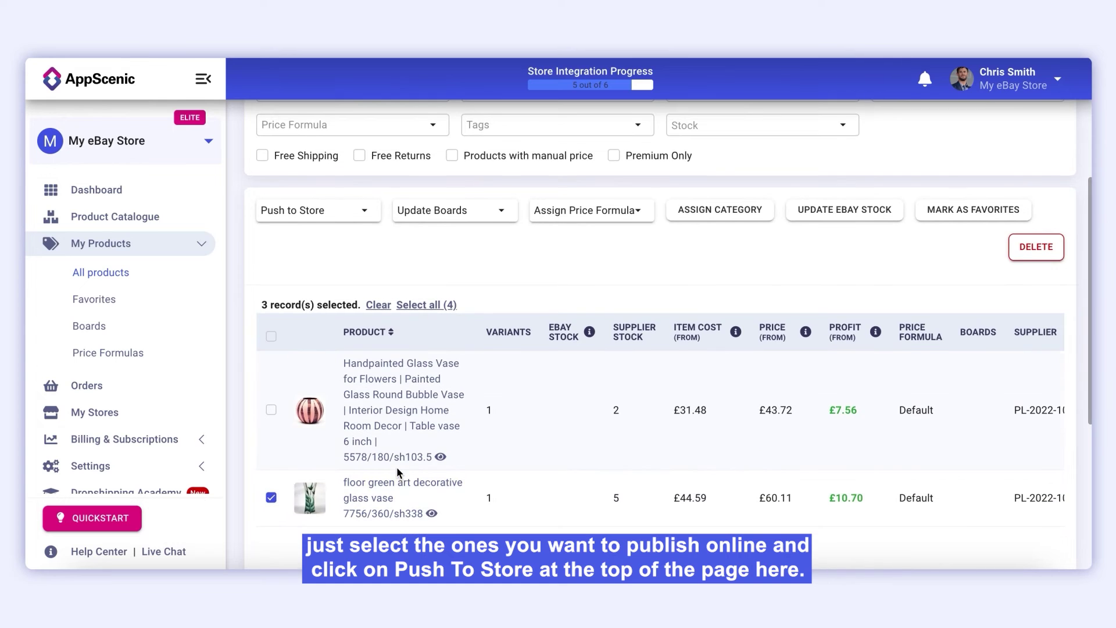
scroll(397, 466, up, 1)
click(328, 235)
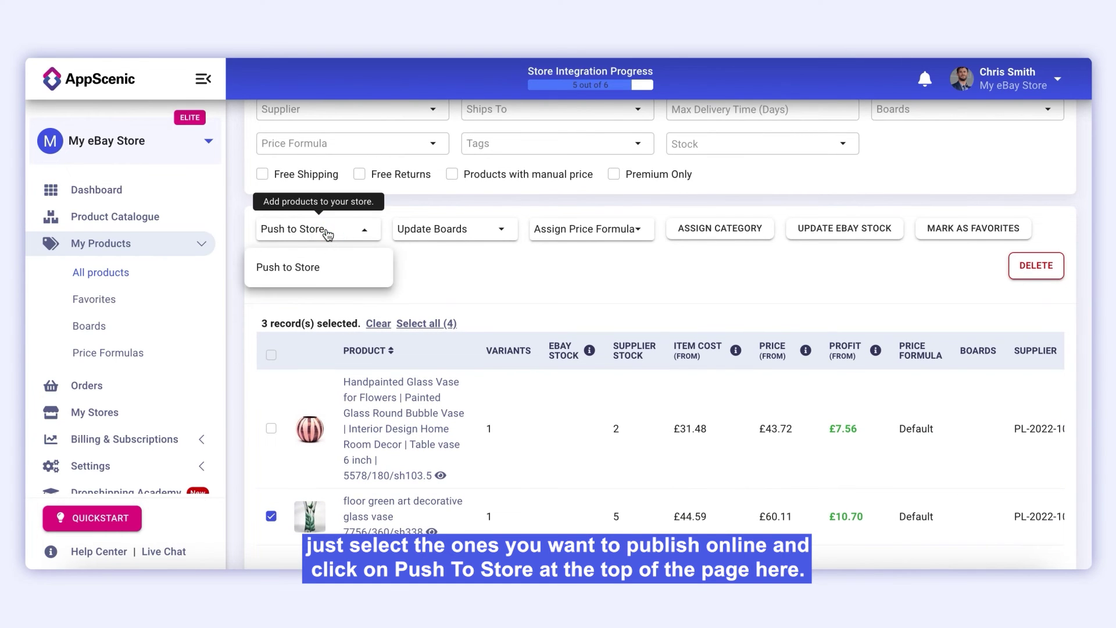
click(304, 268)
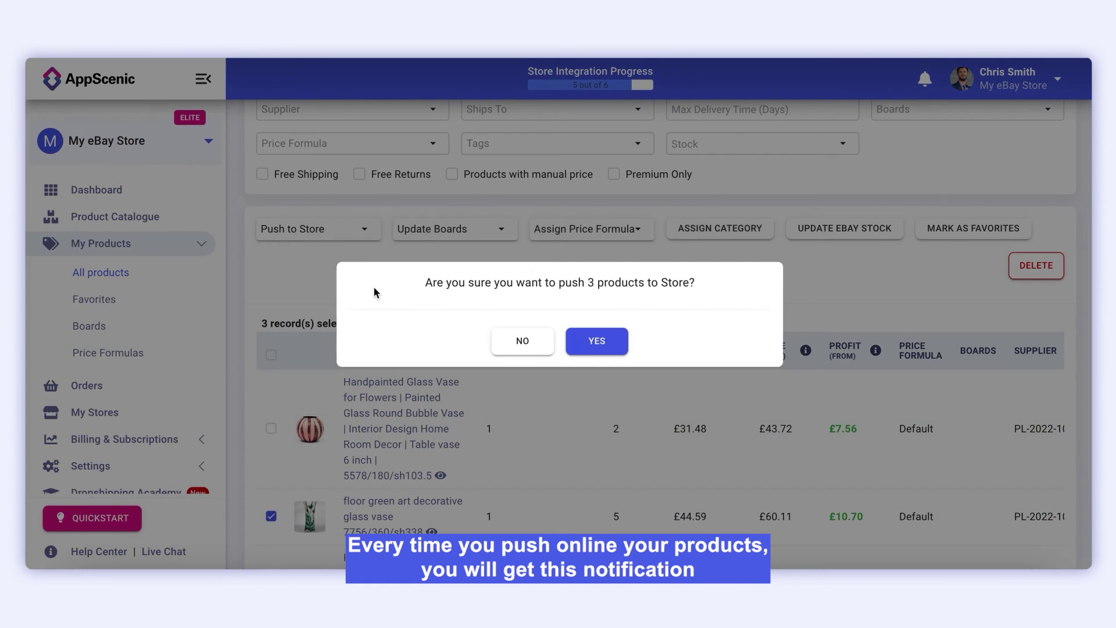
click(579, 343)
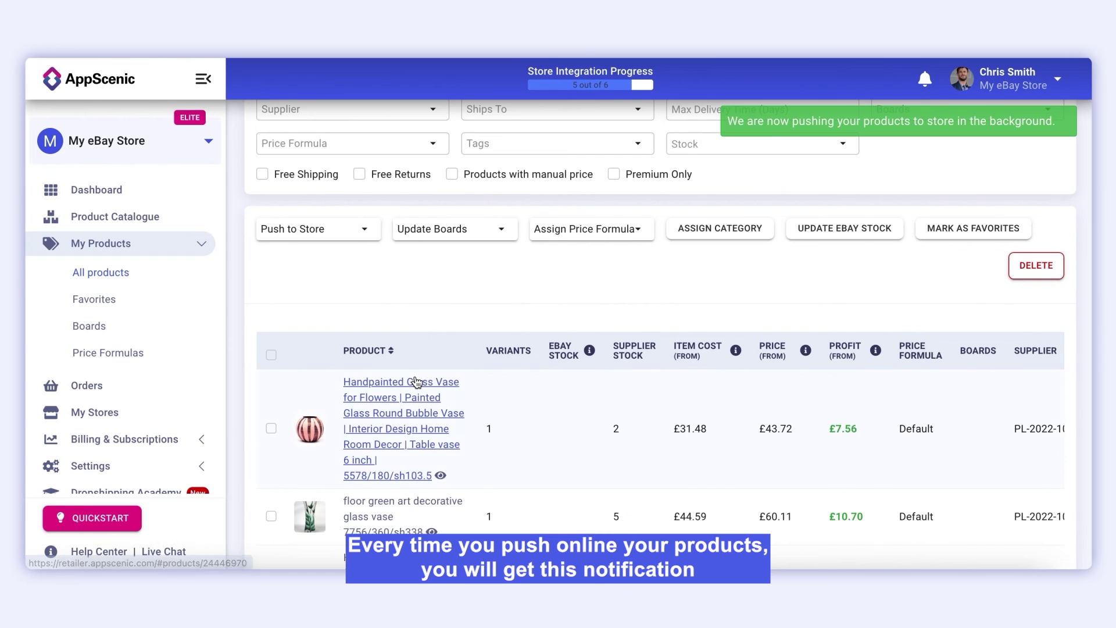
scroll(414, 375, up, 3)
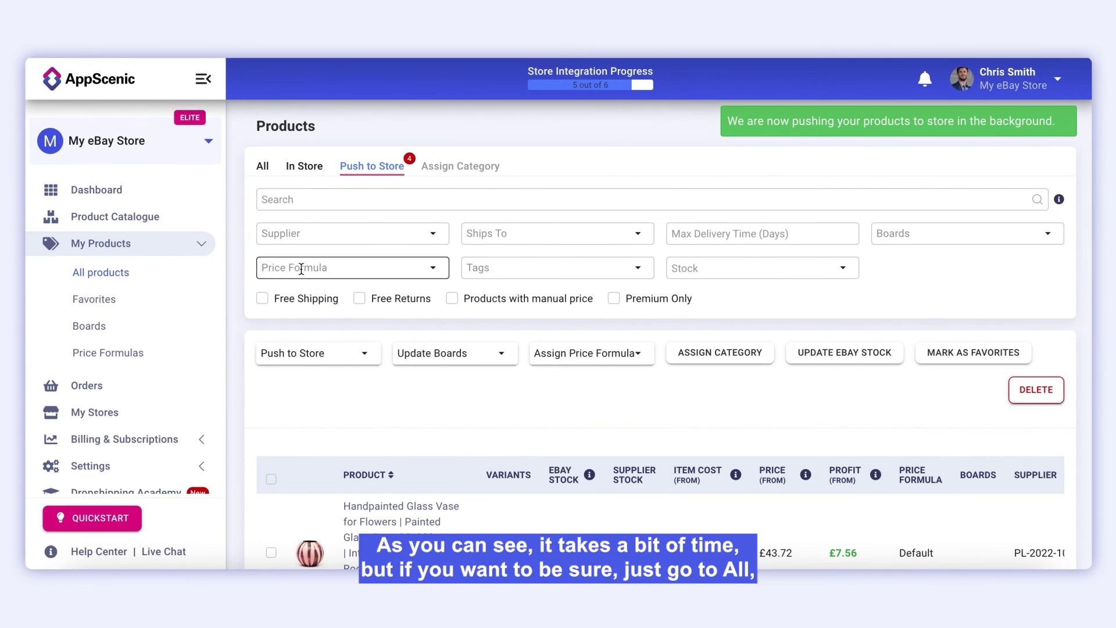
Step: Check In Store is still empty and All lists four products as Pushing To Store
click(306, 166)
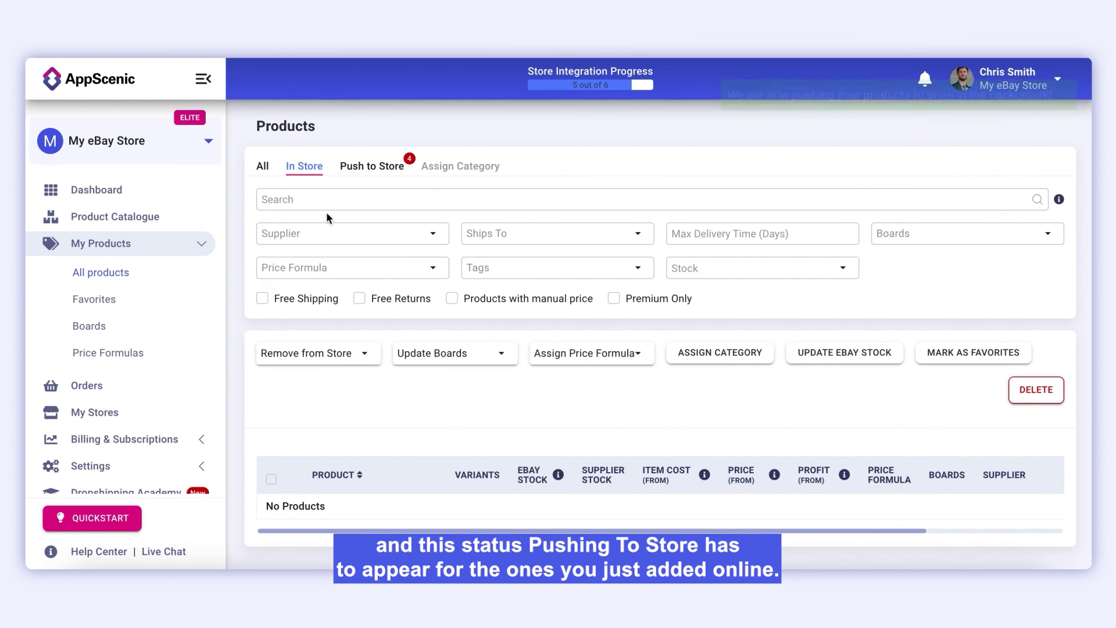
click(262, 170)
scroll(331, 417, down, 5)
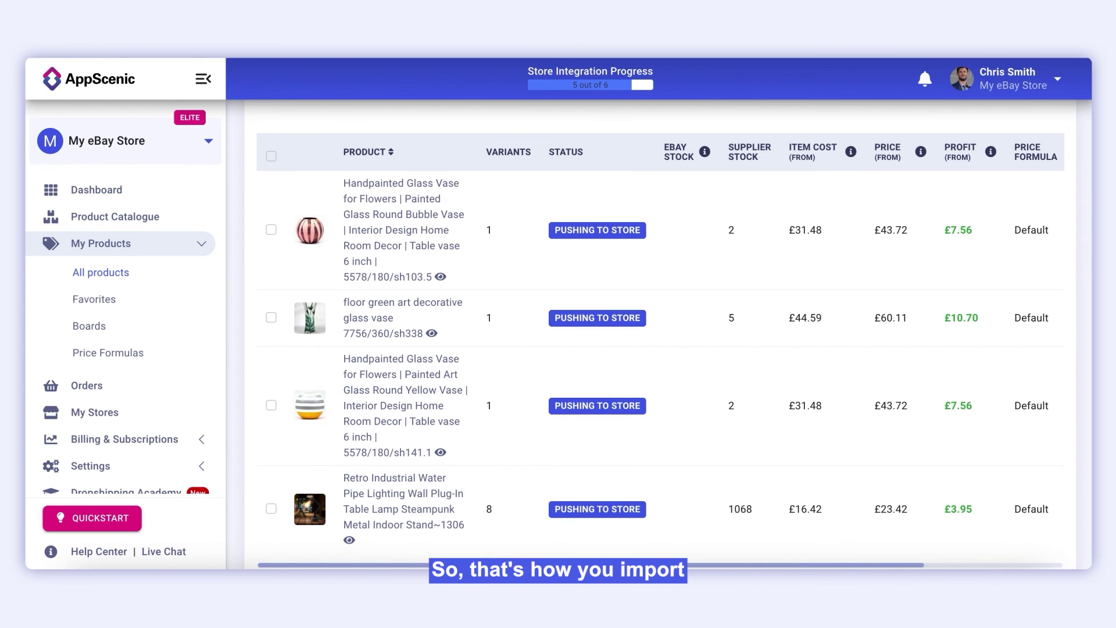
scroll(605, 262, up, 5)
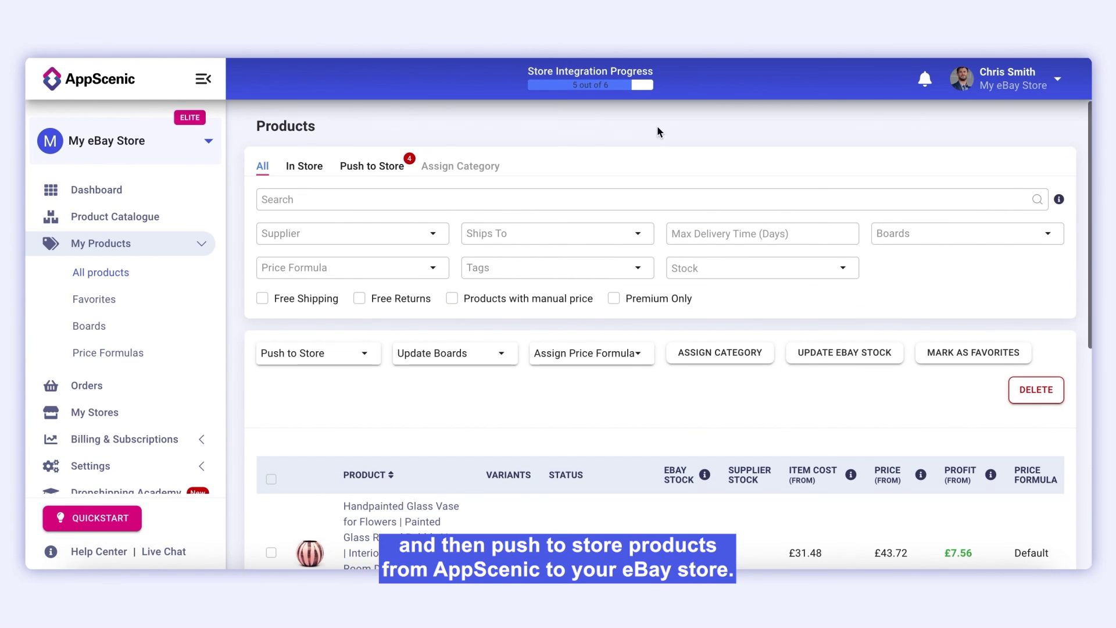